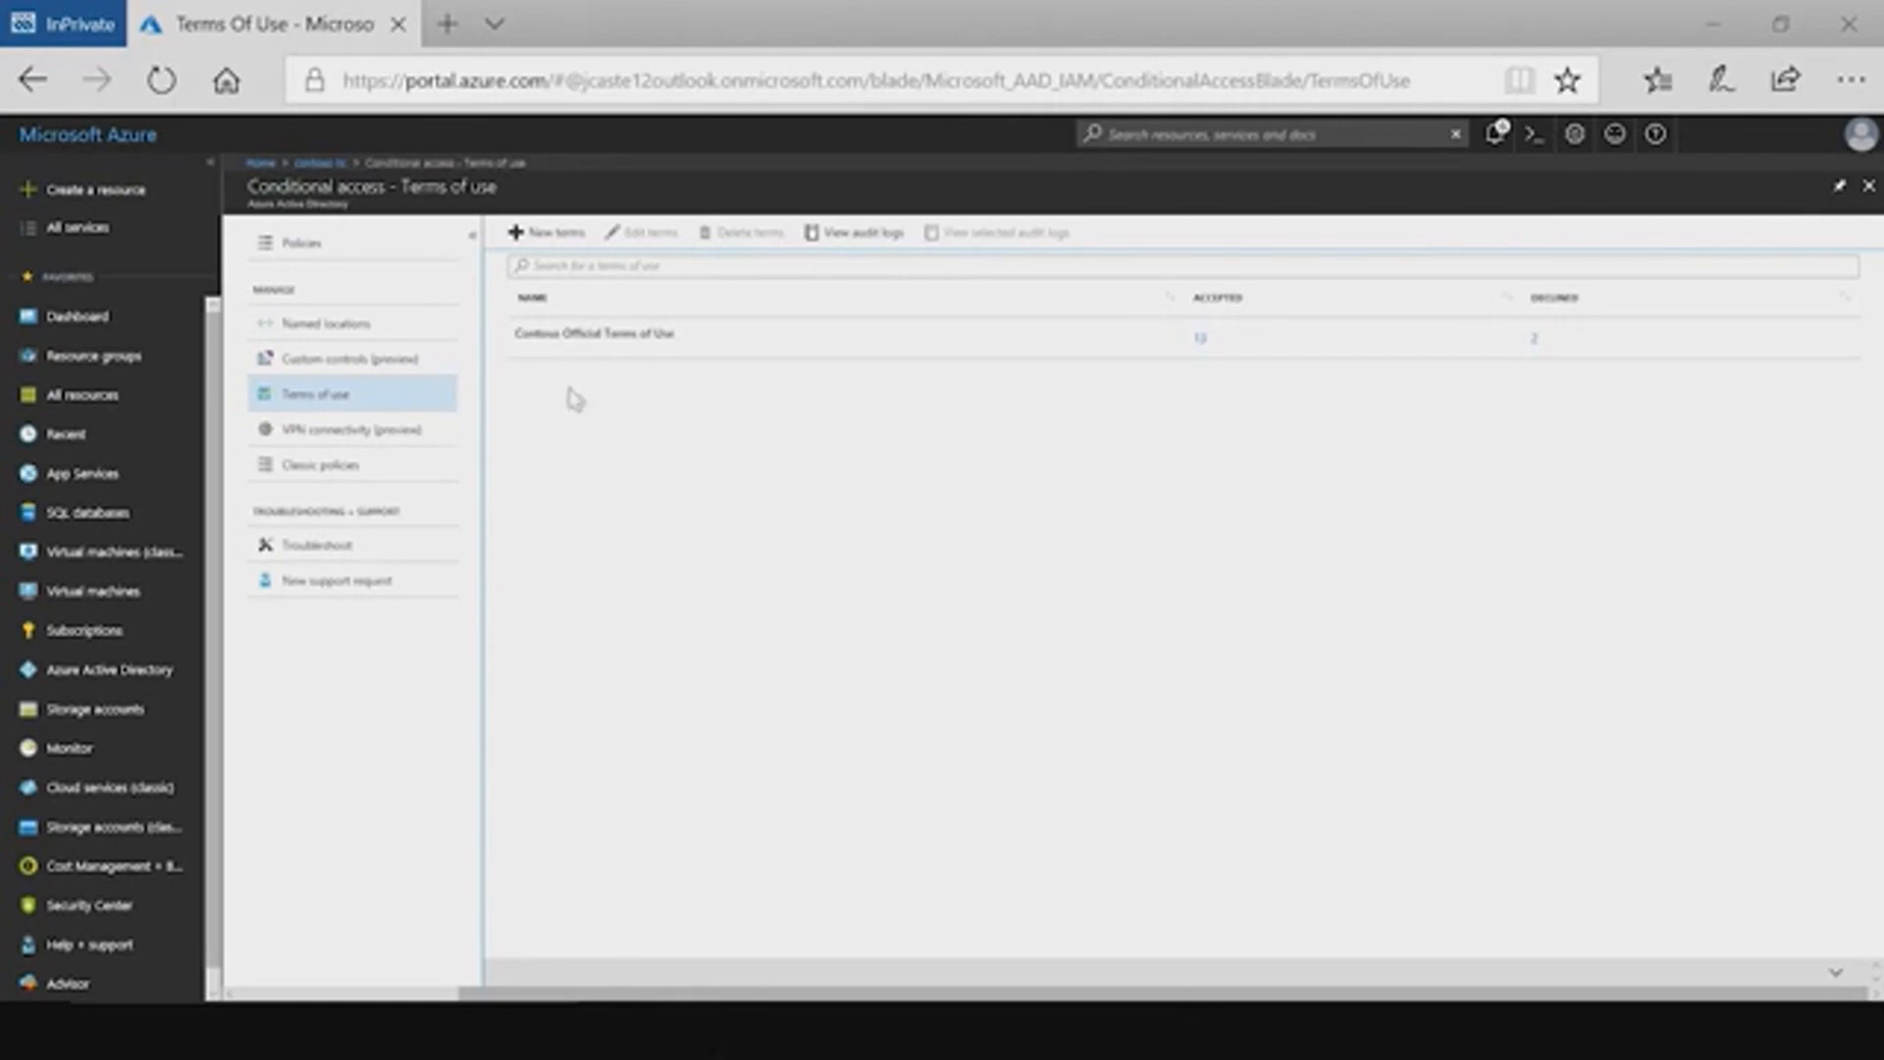
Step: Start a new terms of use with both the name and display name set to "Contoso Guest Terms of Use"
left_click(540, 234)
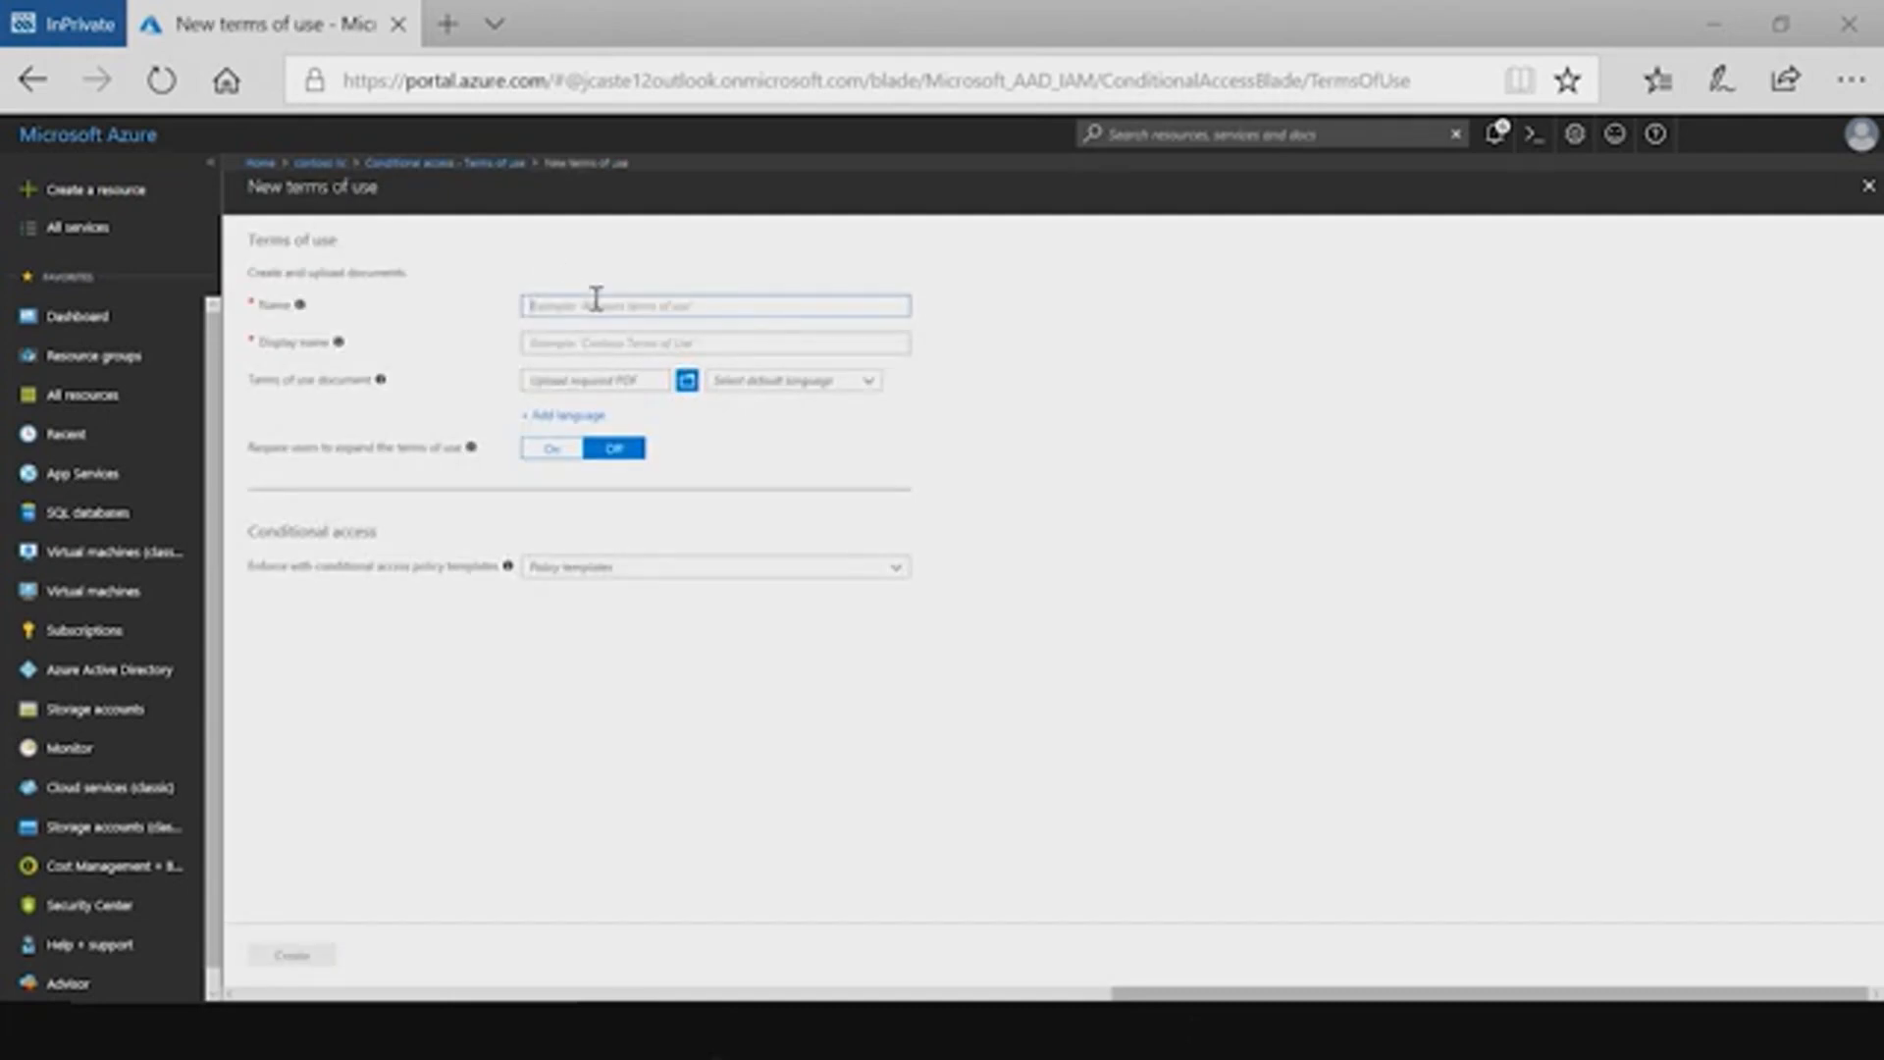
type("Contoso ToU")
type("st")
type(" Terms of Use")
key("Tab")
type("Conto")
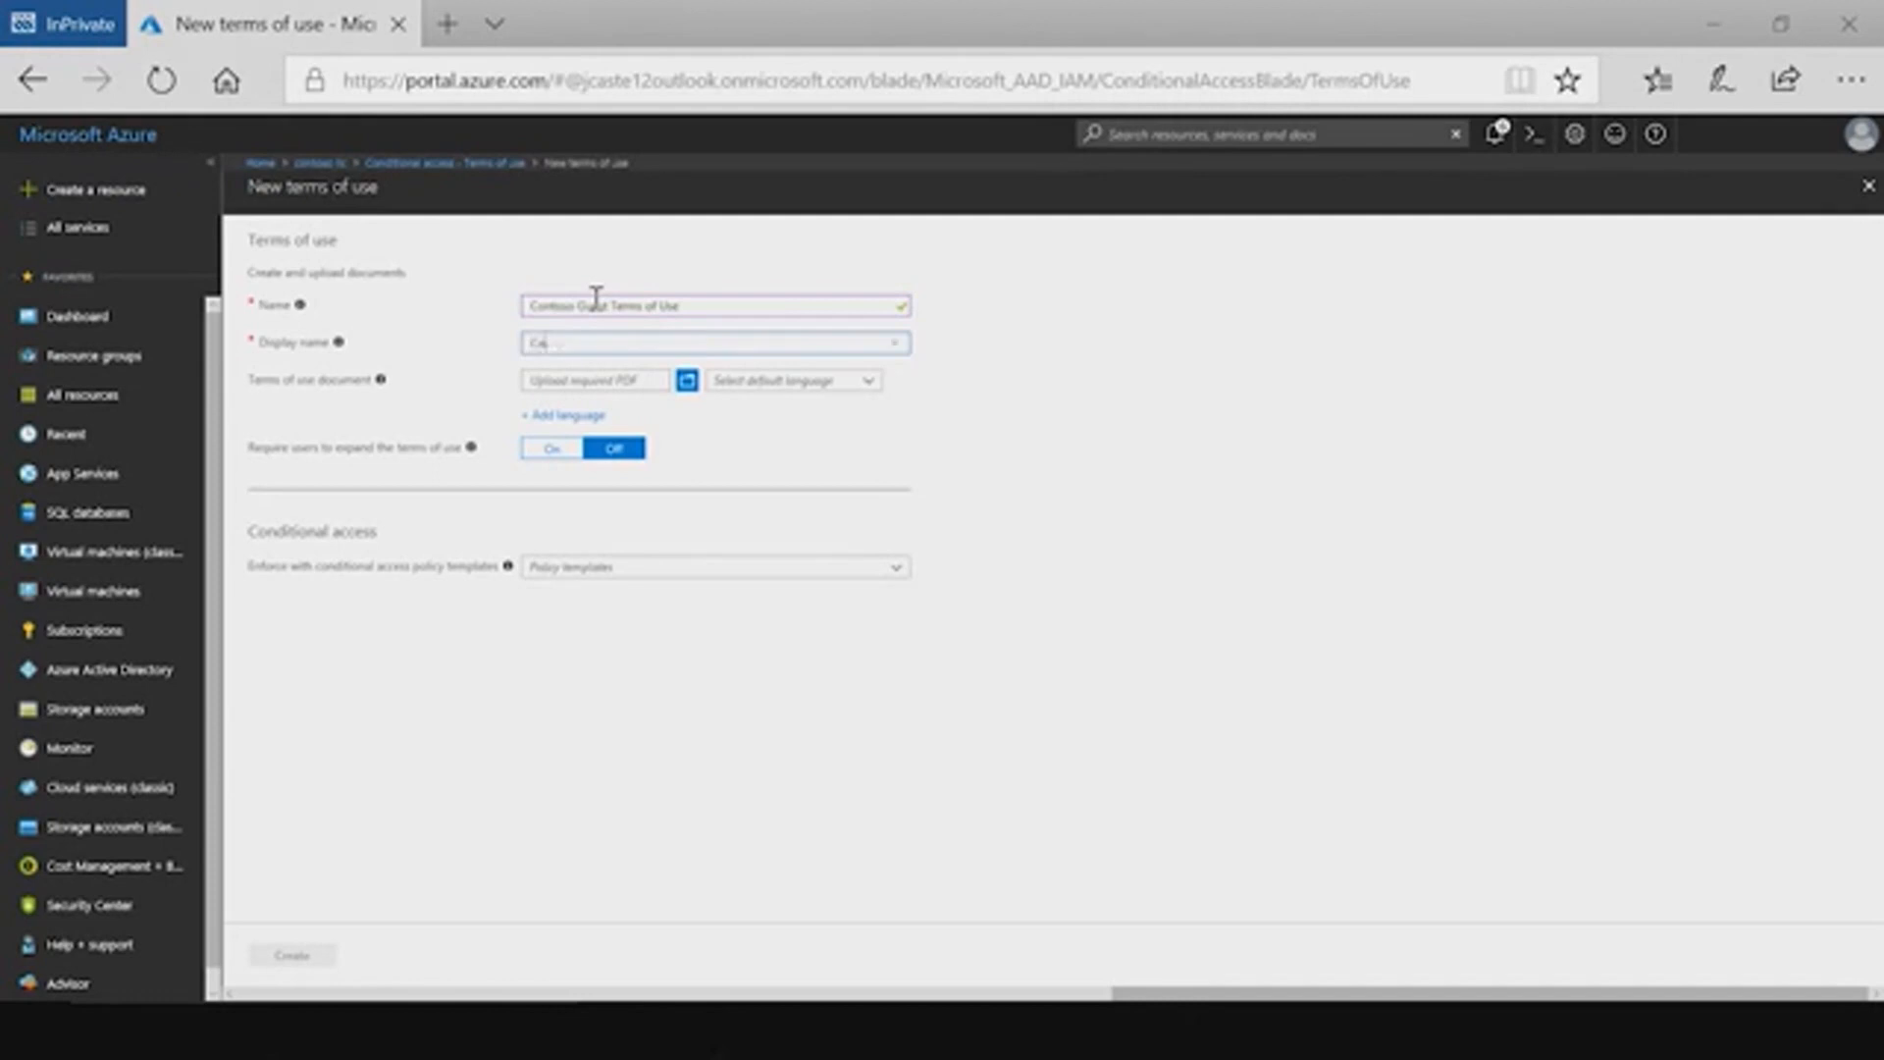
type("so Guest Terms of Use")
Step: Upload the Contoso Official Terms of Use file as the terms document and set its default language to English
left_click(601, 381)
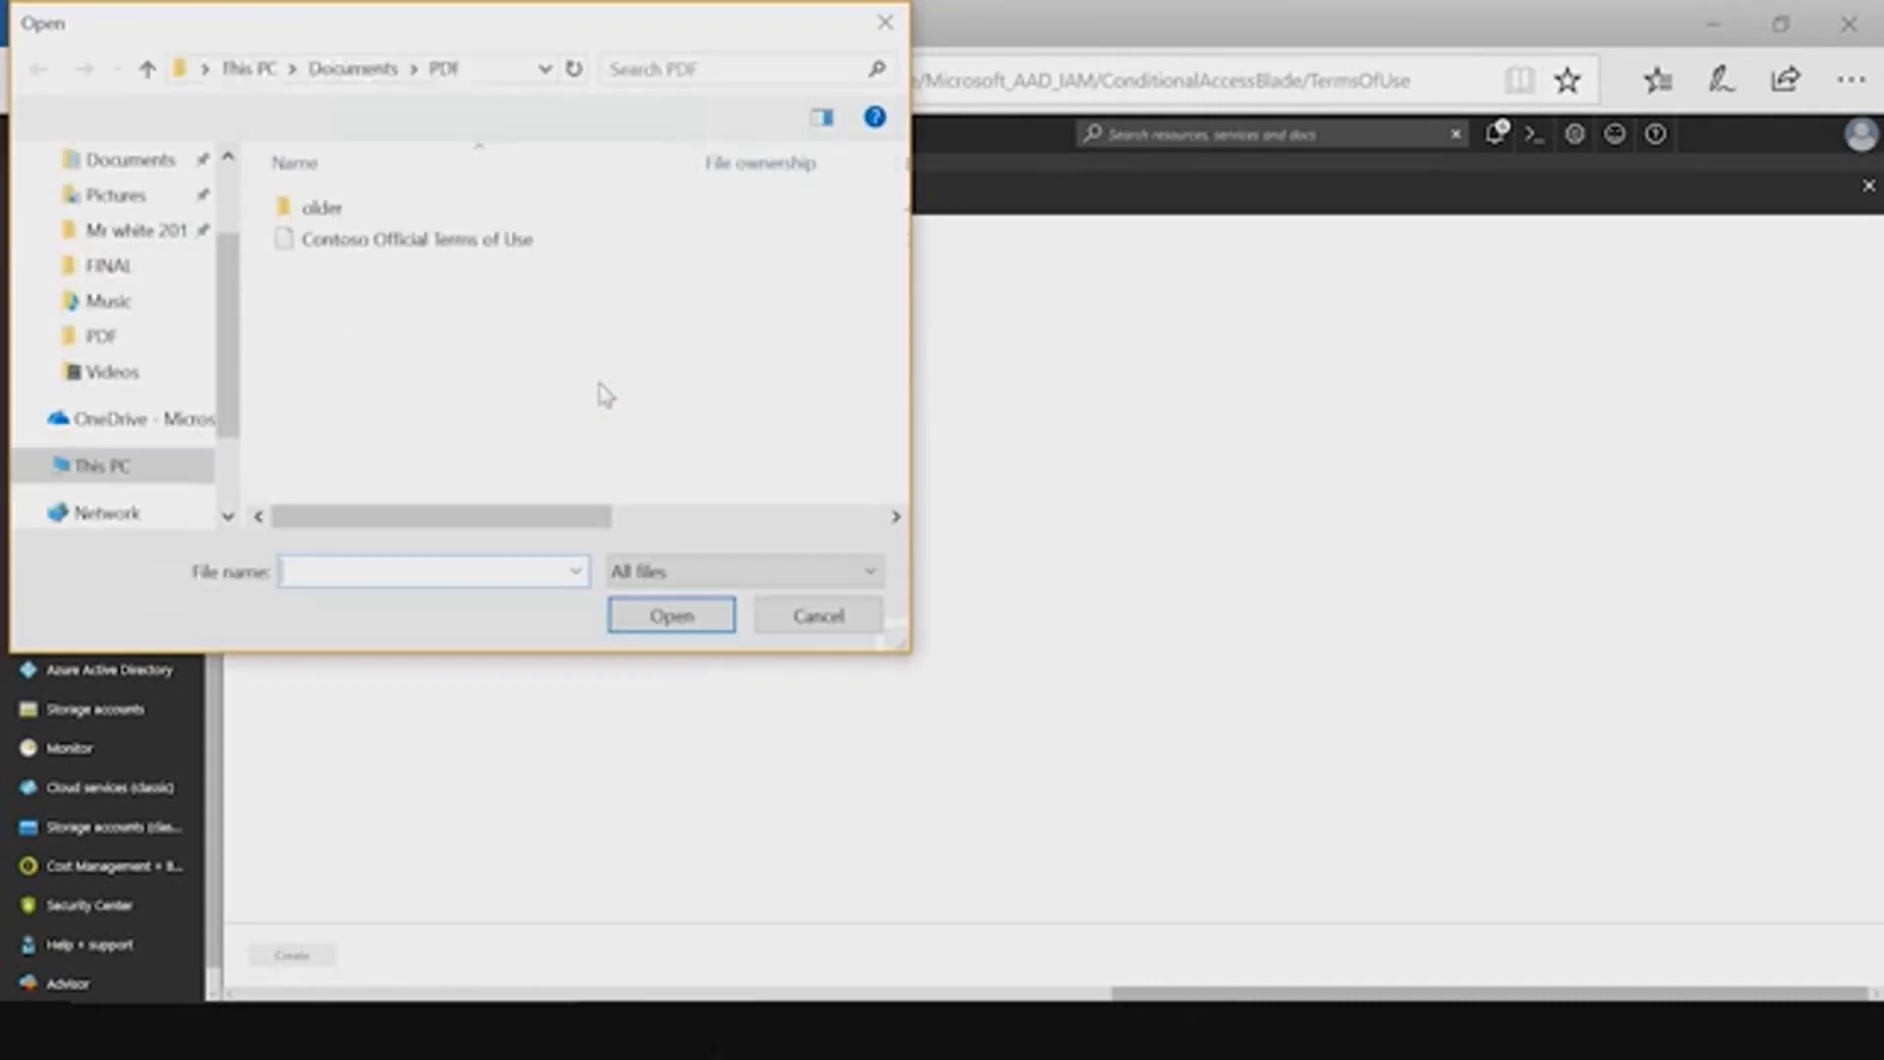
left_click(457, 257)
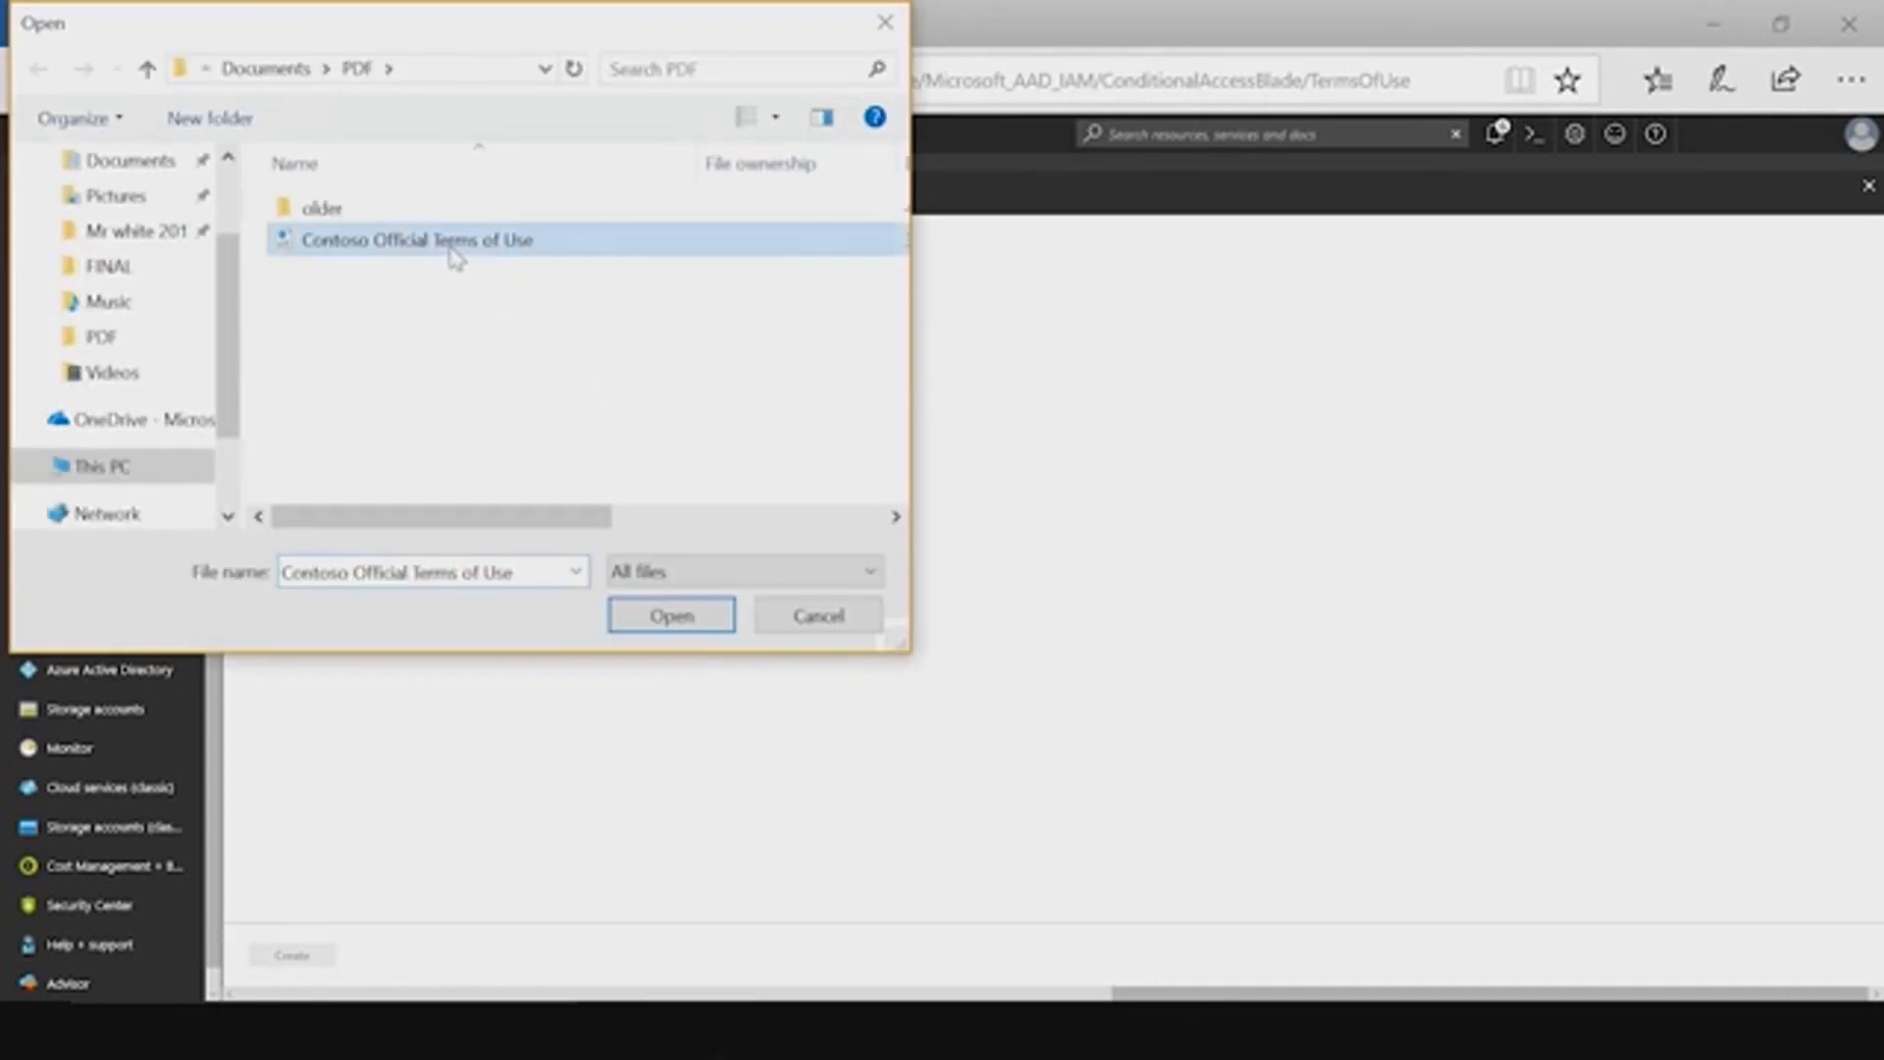
left_click(659, 626)
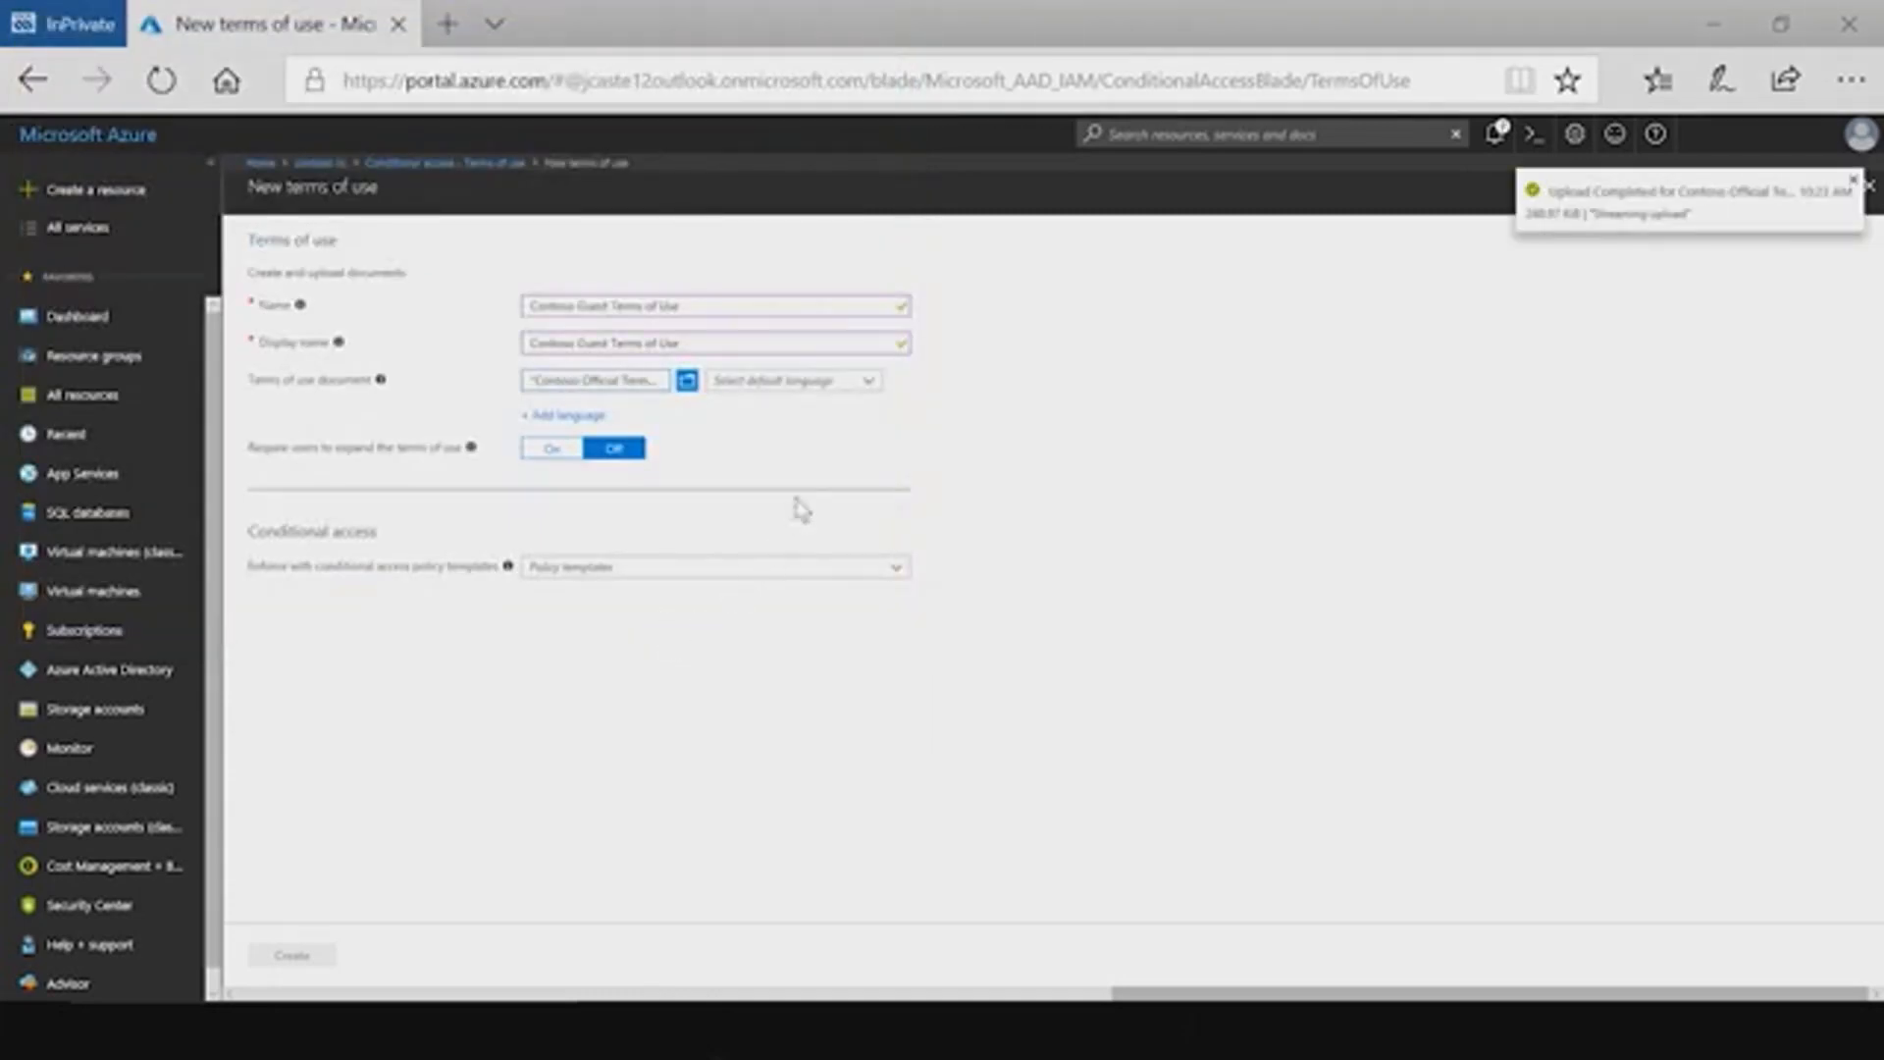
left_click(793, 387)
left_click(797, 408)
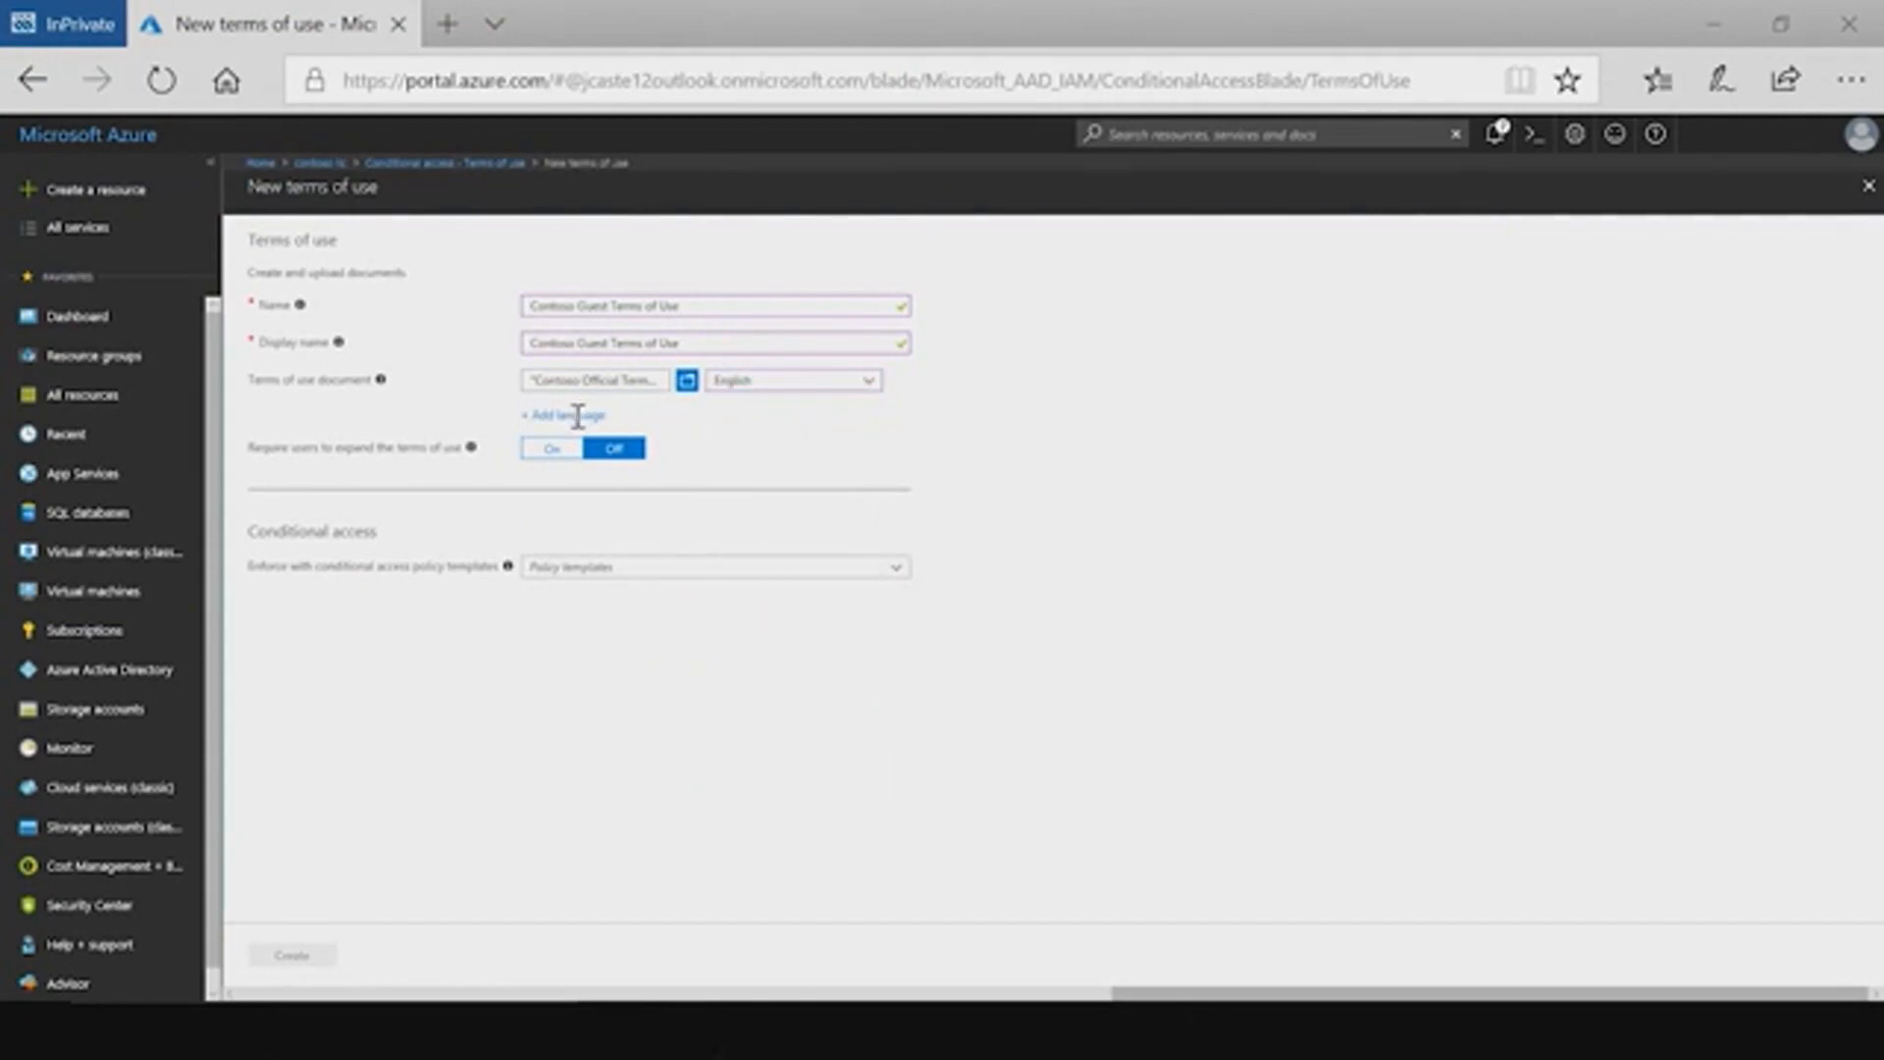
left_click(578, 416)
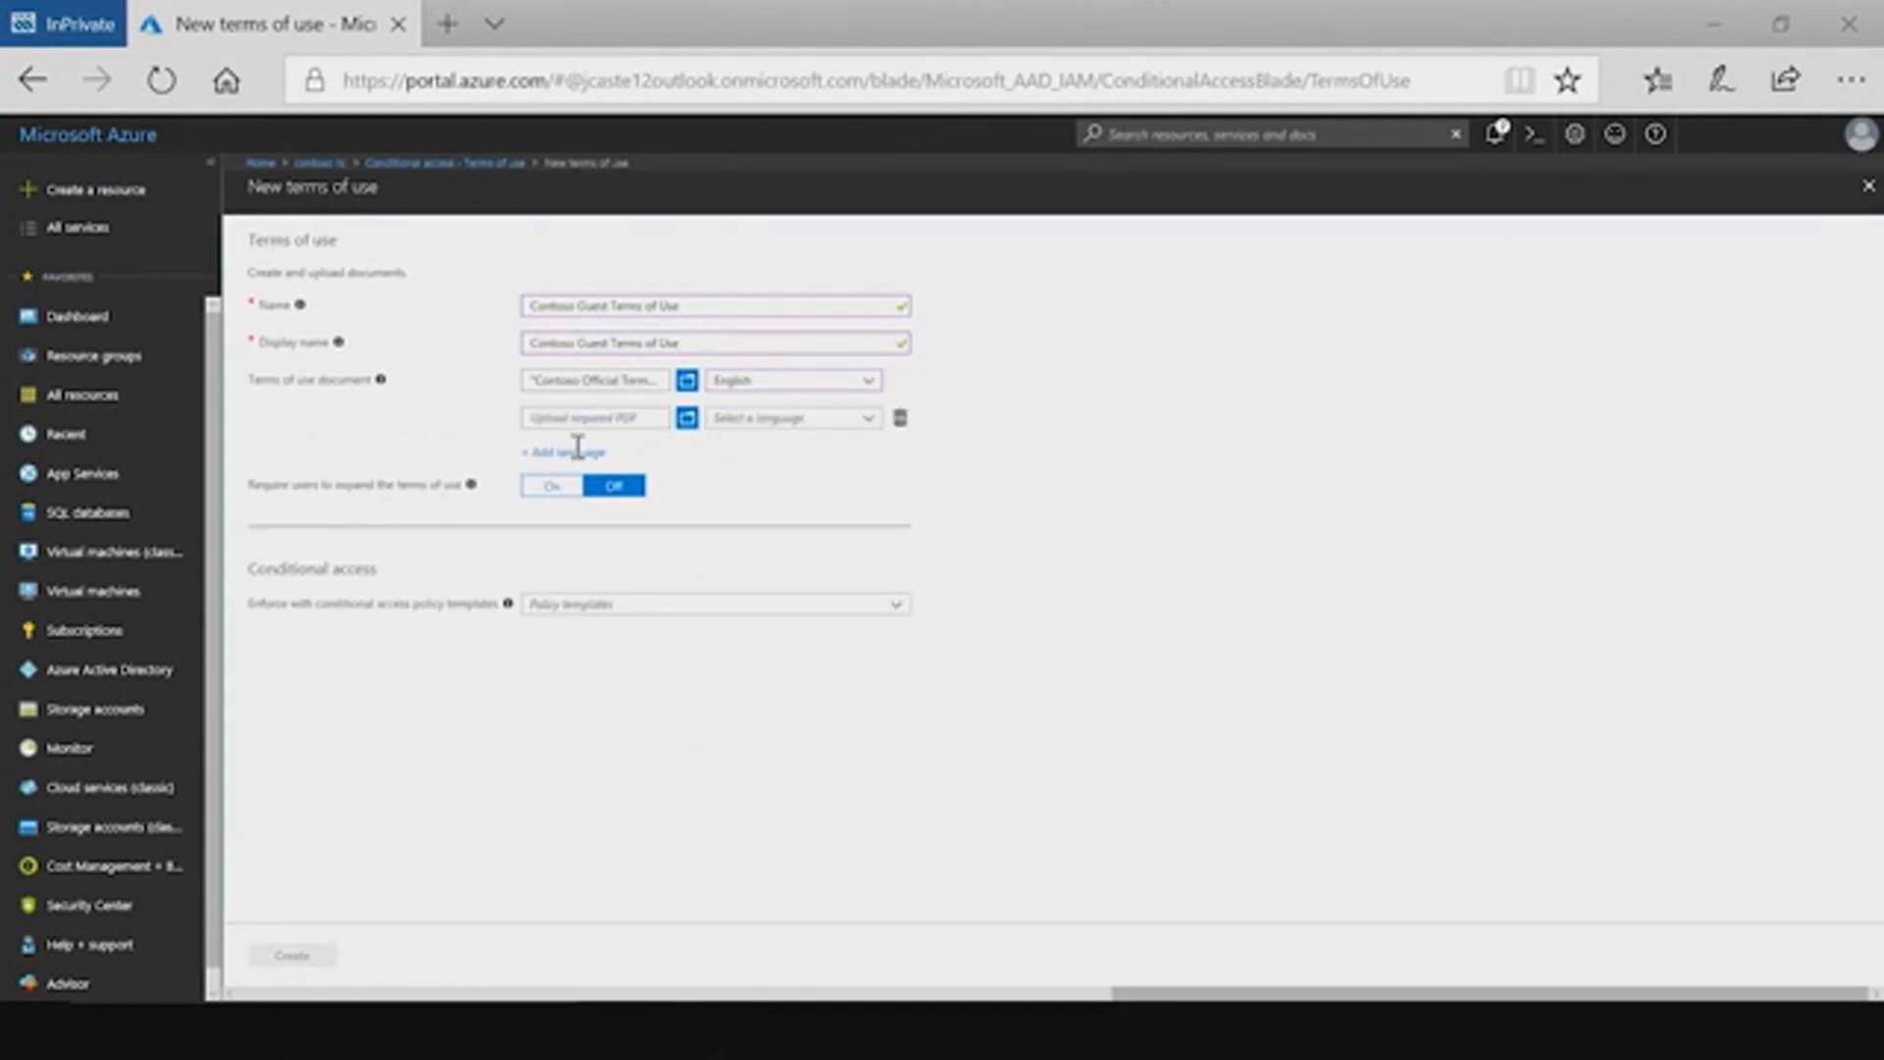
left_click(578, 450)
left_click(782, 422)
left_click(922, 429)
left_click(900, 418)
left_click(899, 418)
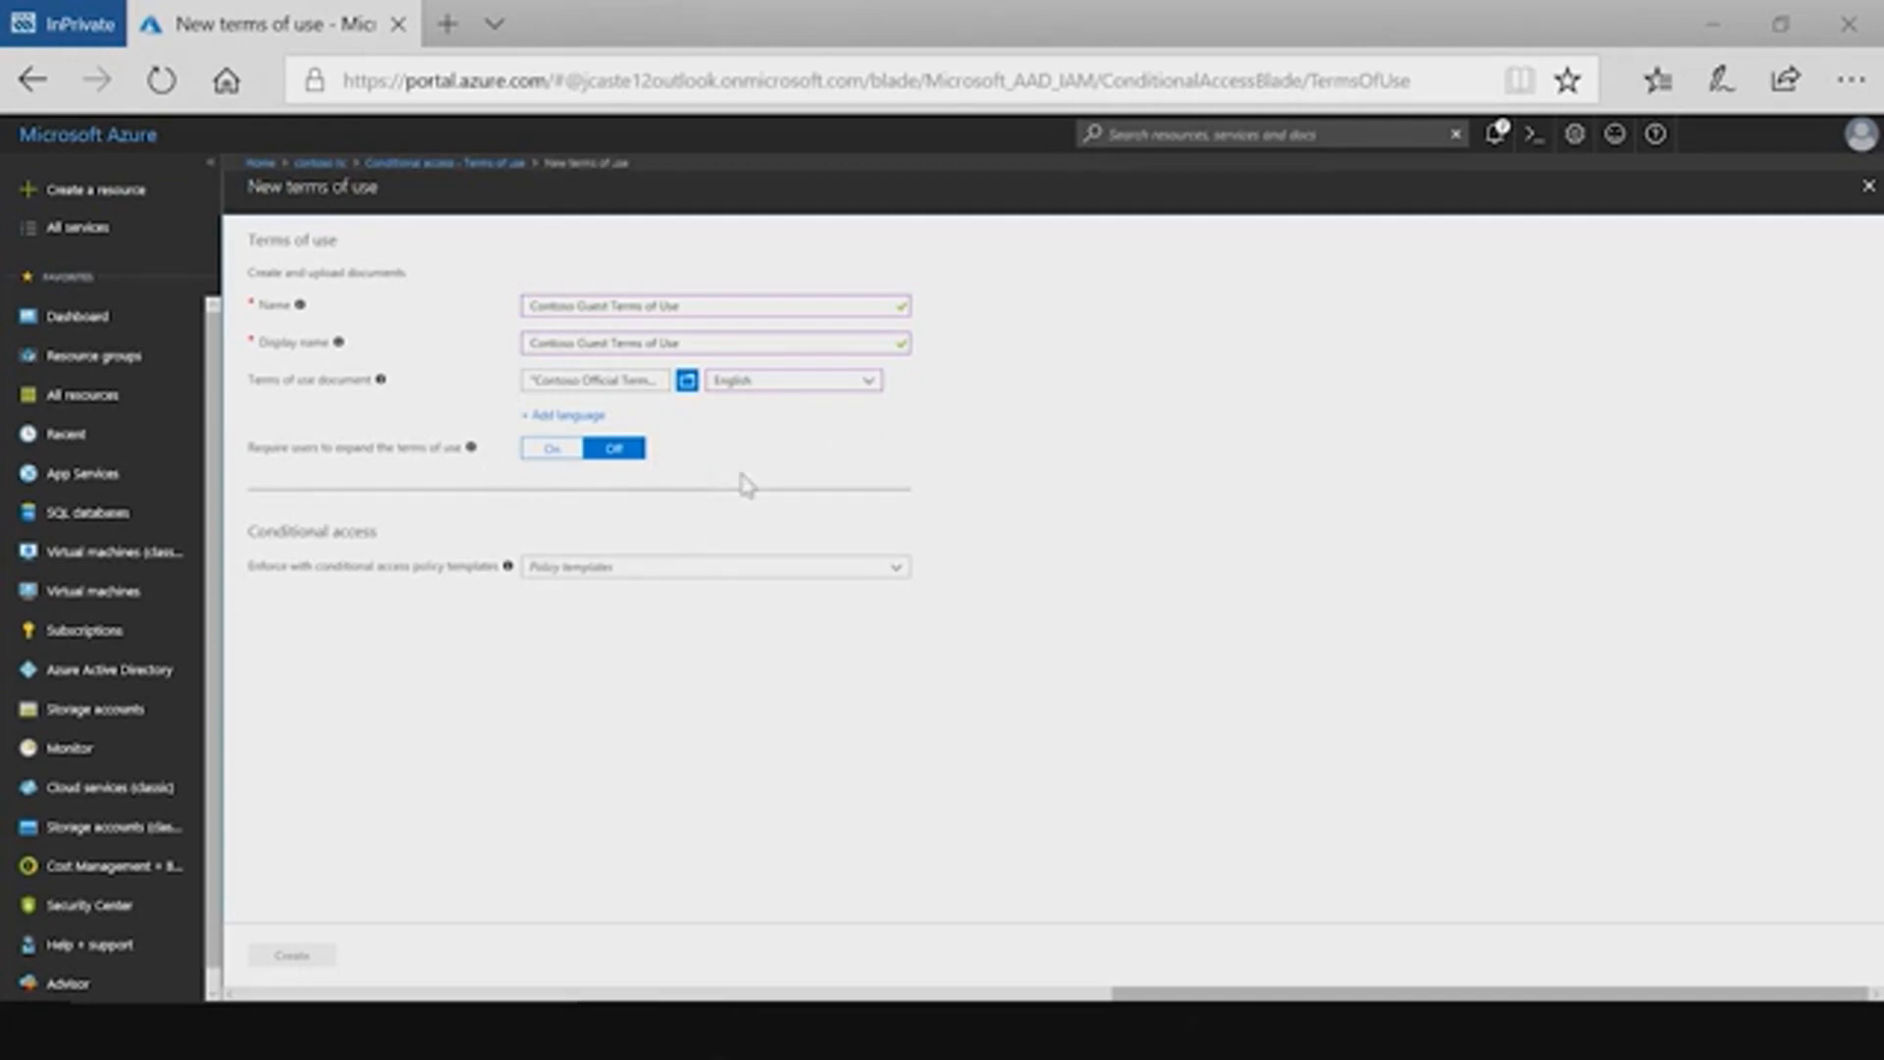
Step: Require users to expand the terms, and create the terms of use with the "Create conditional access policy later" option
left_click(550, 451)
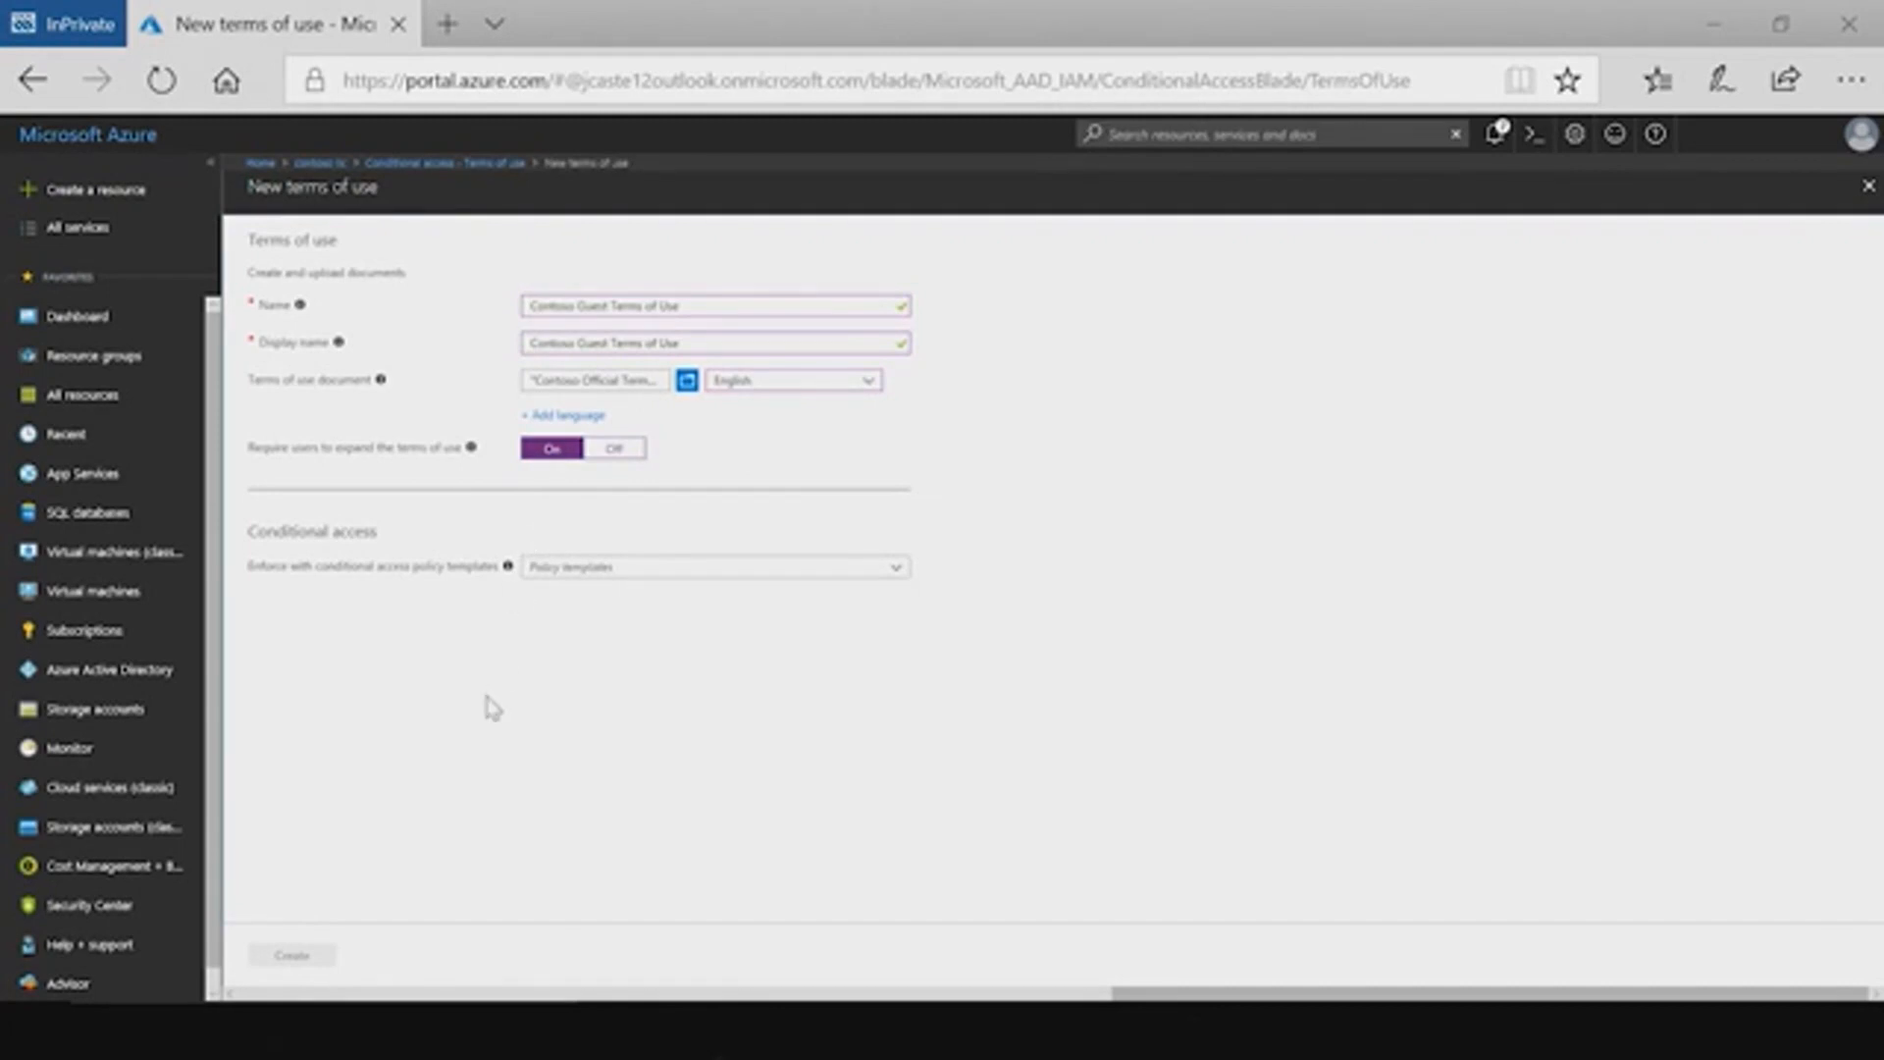
left_click(599, 571)
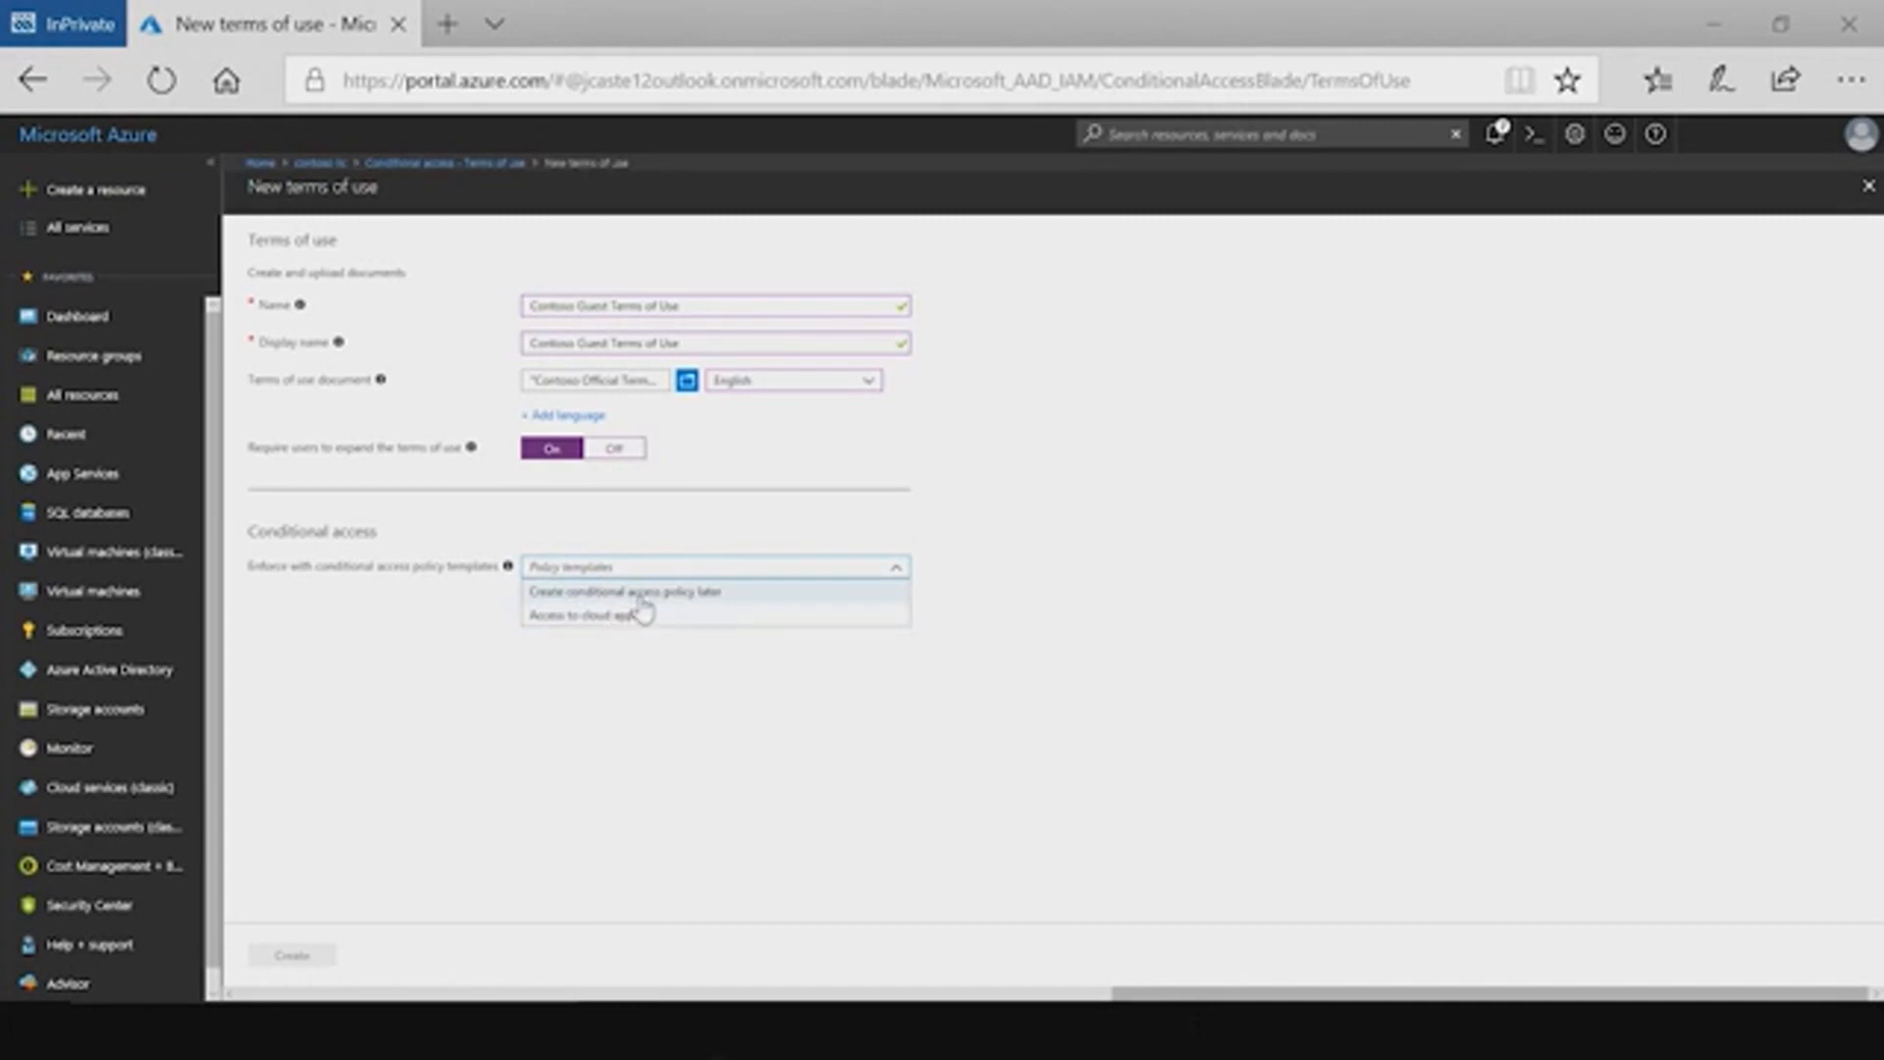
left_click(642, 597)
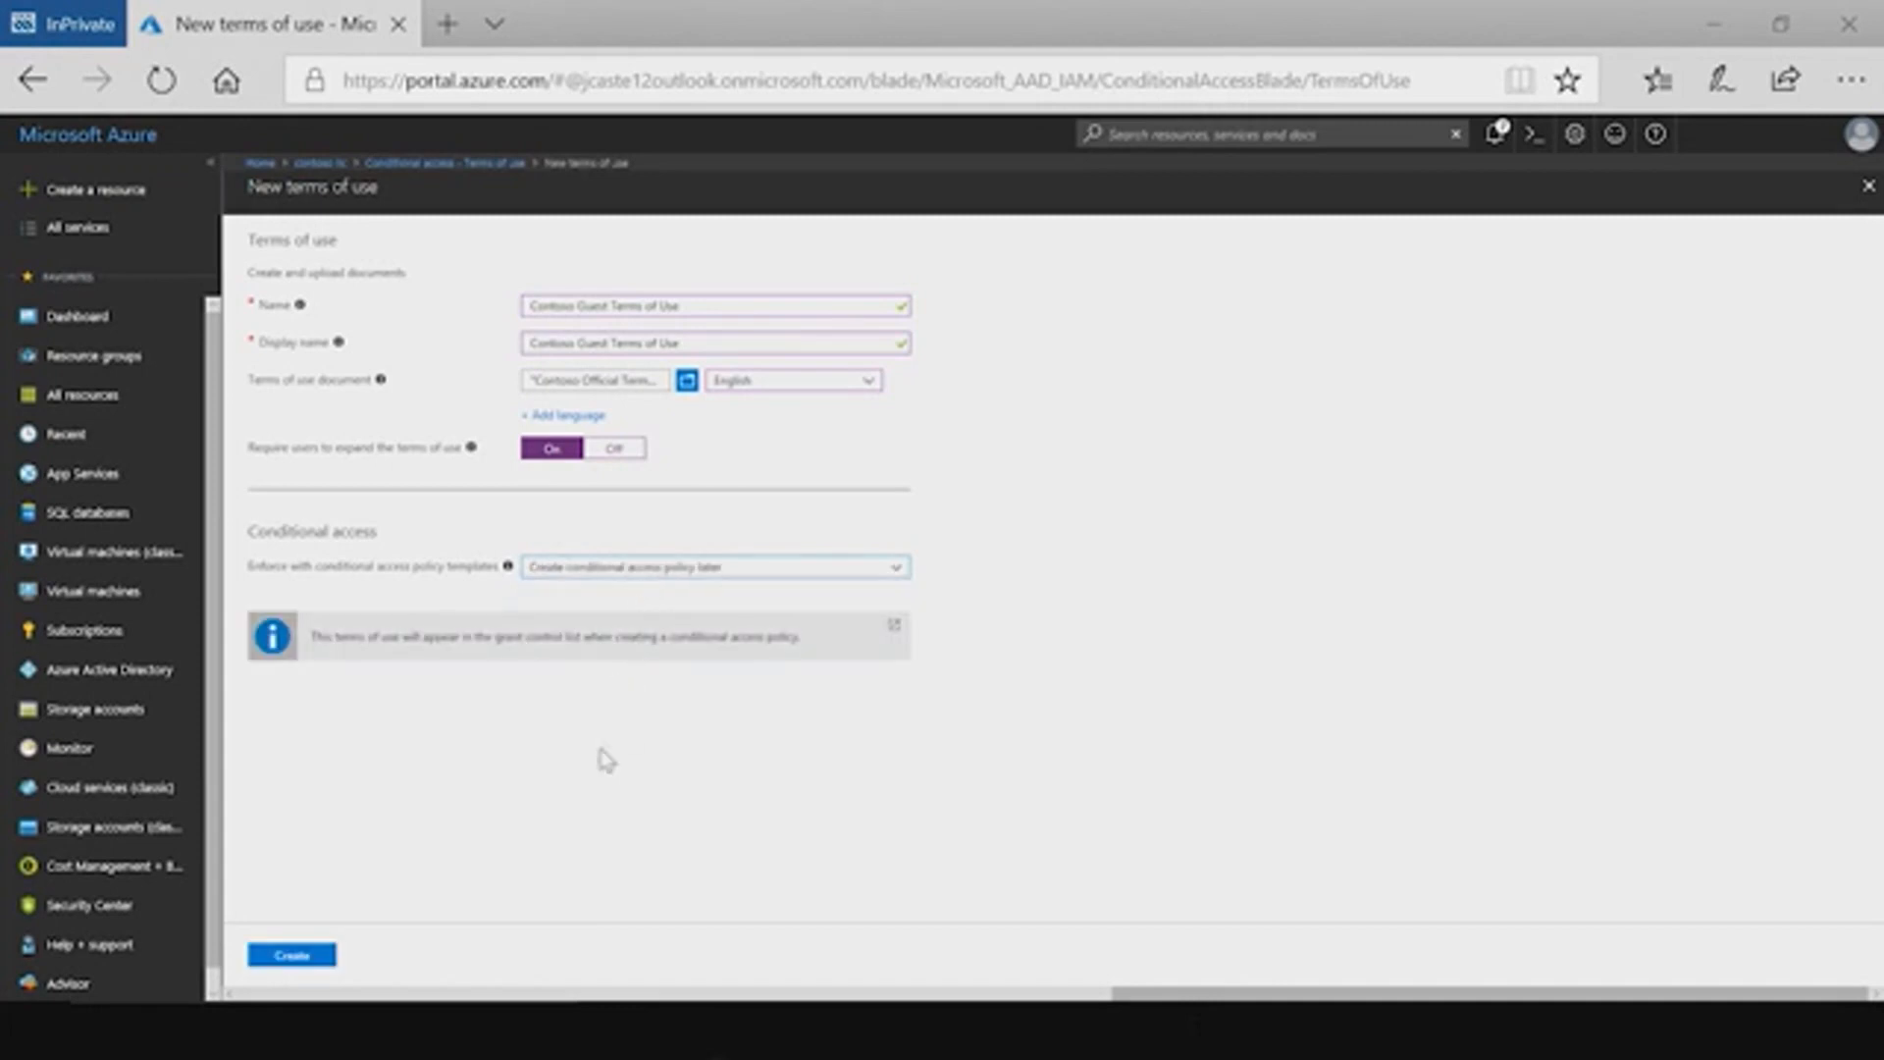
left_click(299, 960)
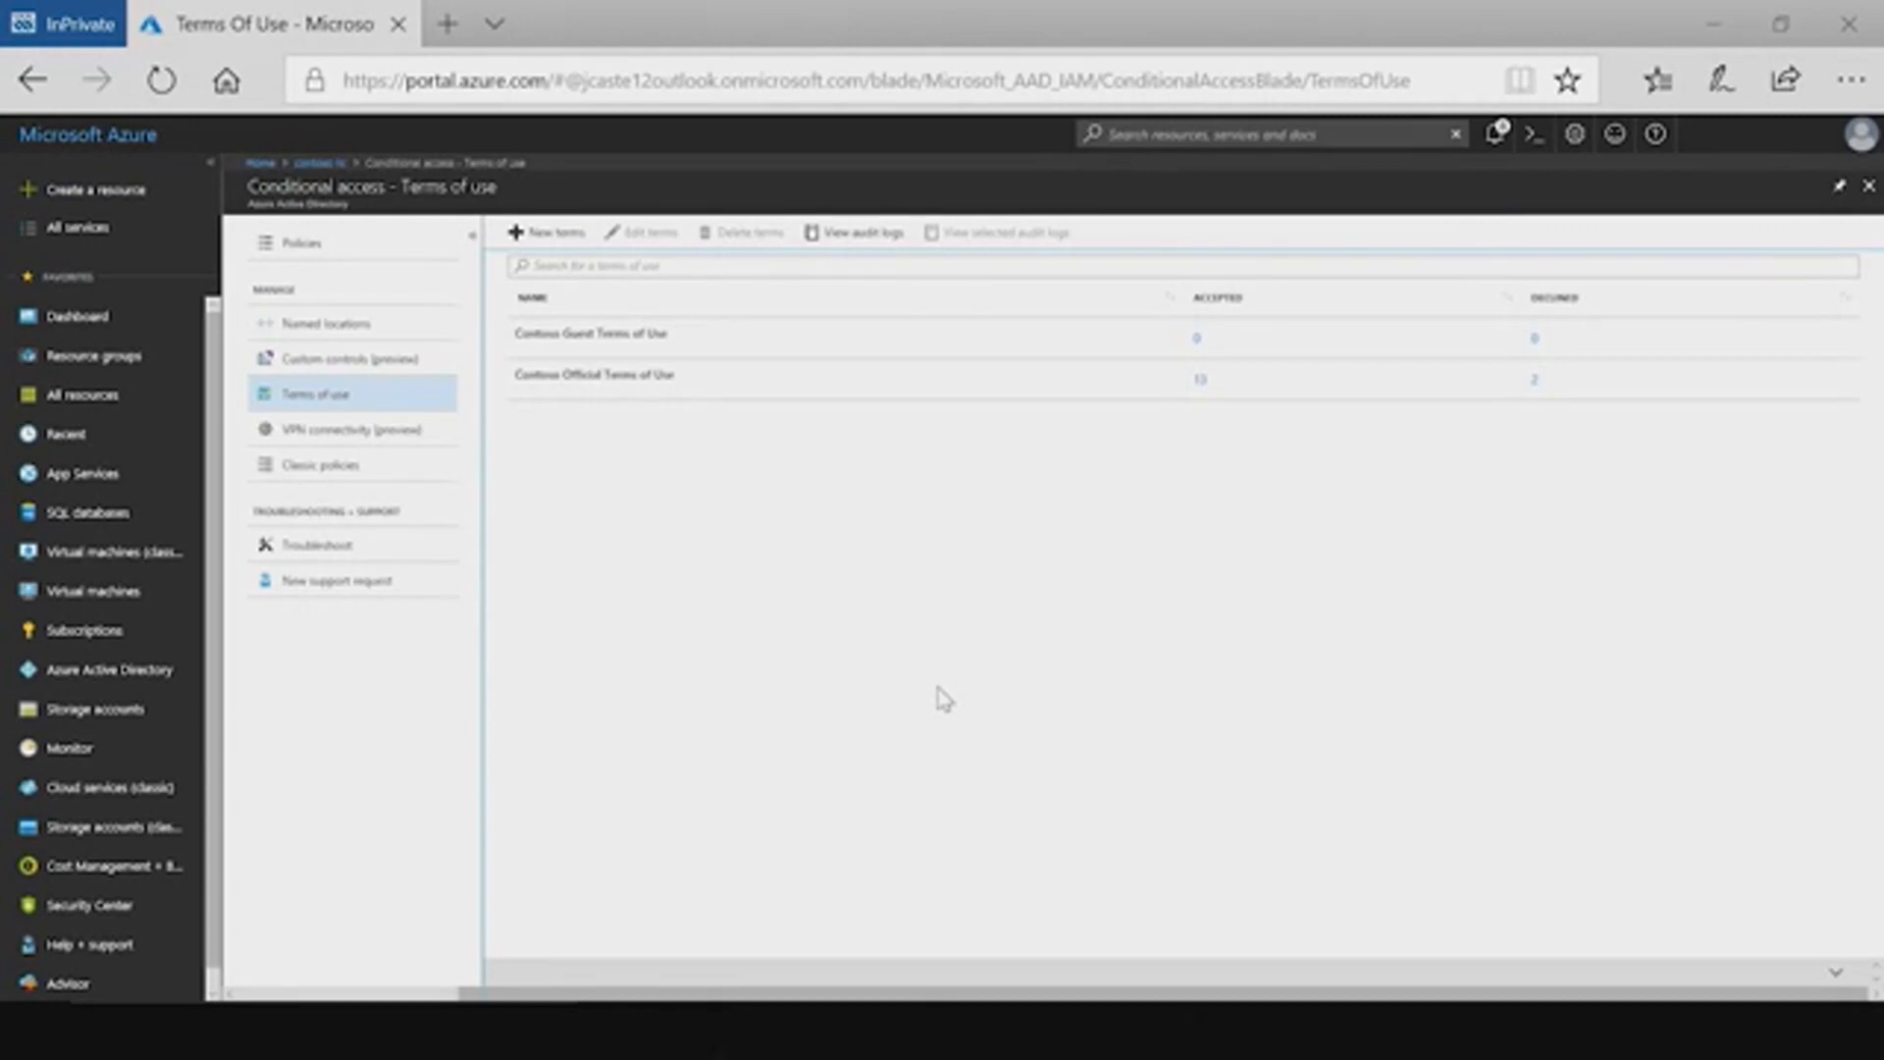
Step: Start a new conditional access policy named "Contoso Guest TOU"
left_click(369, 254)
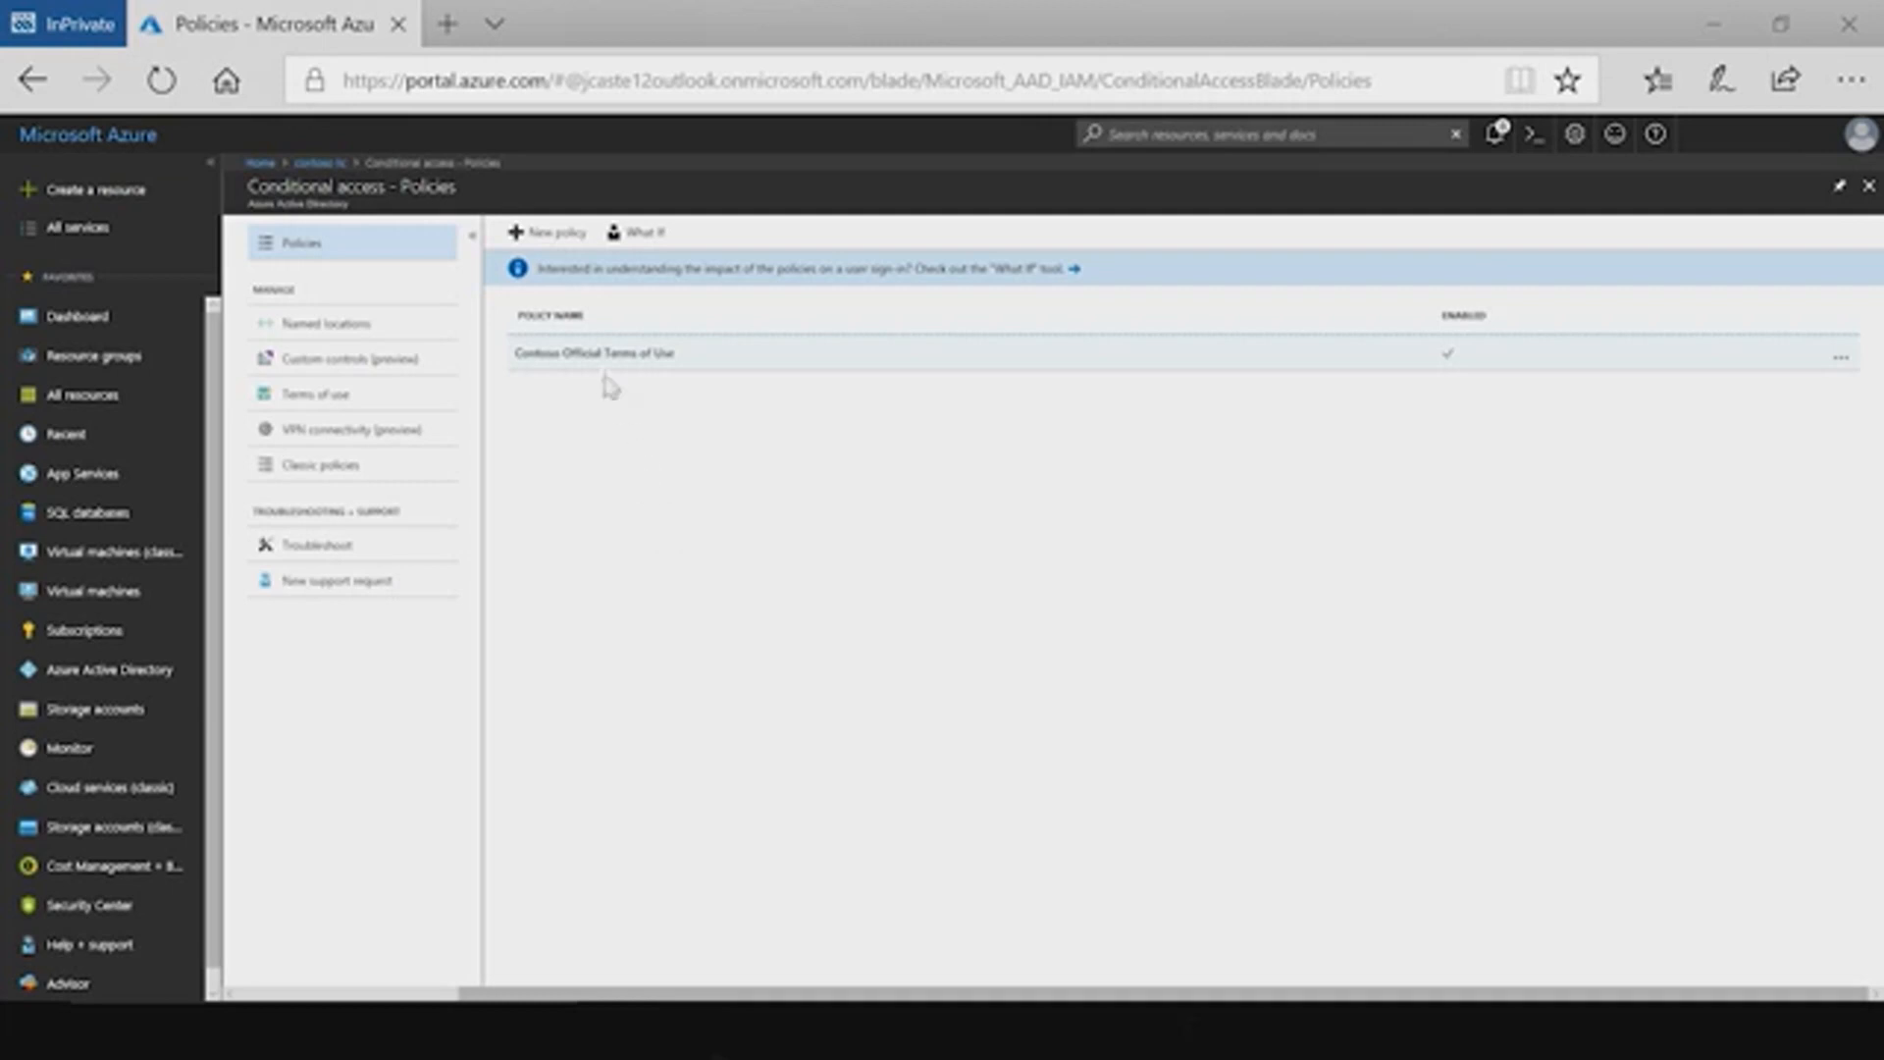
left_click(555, 233)
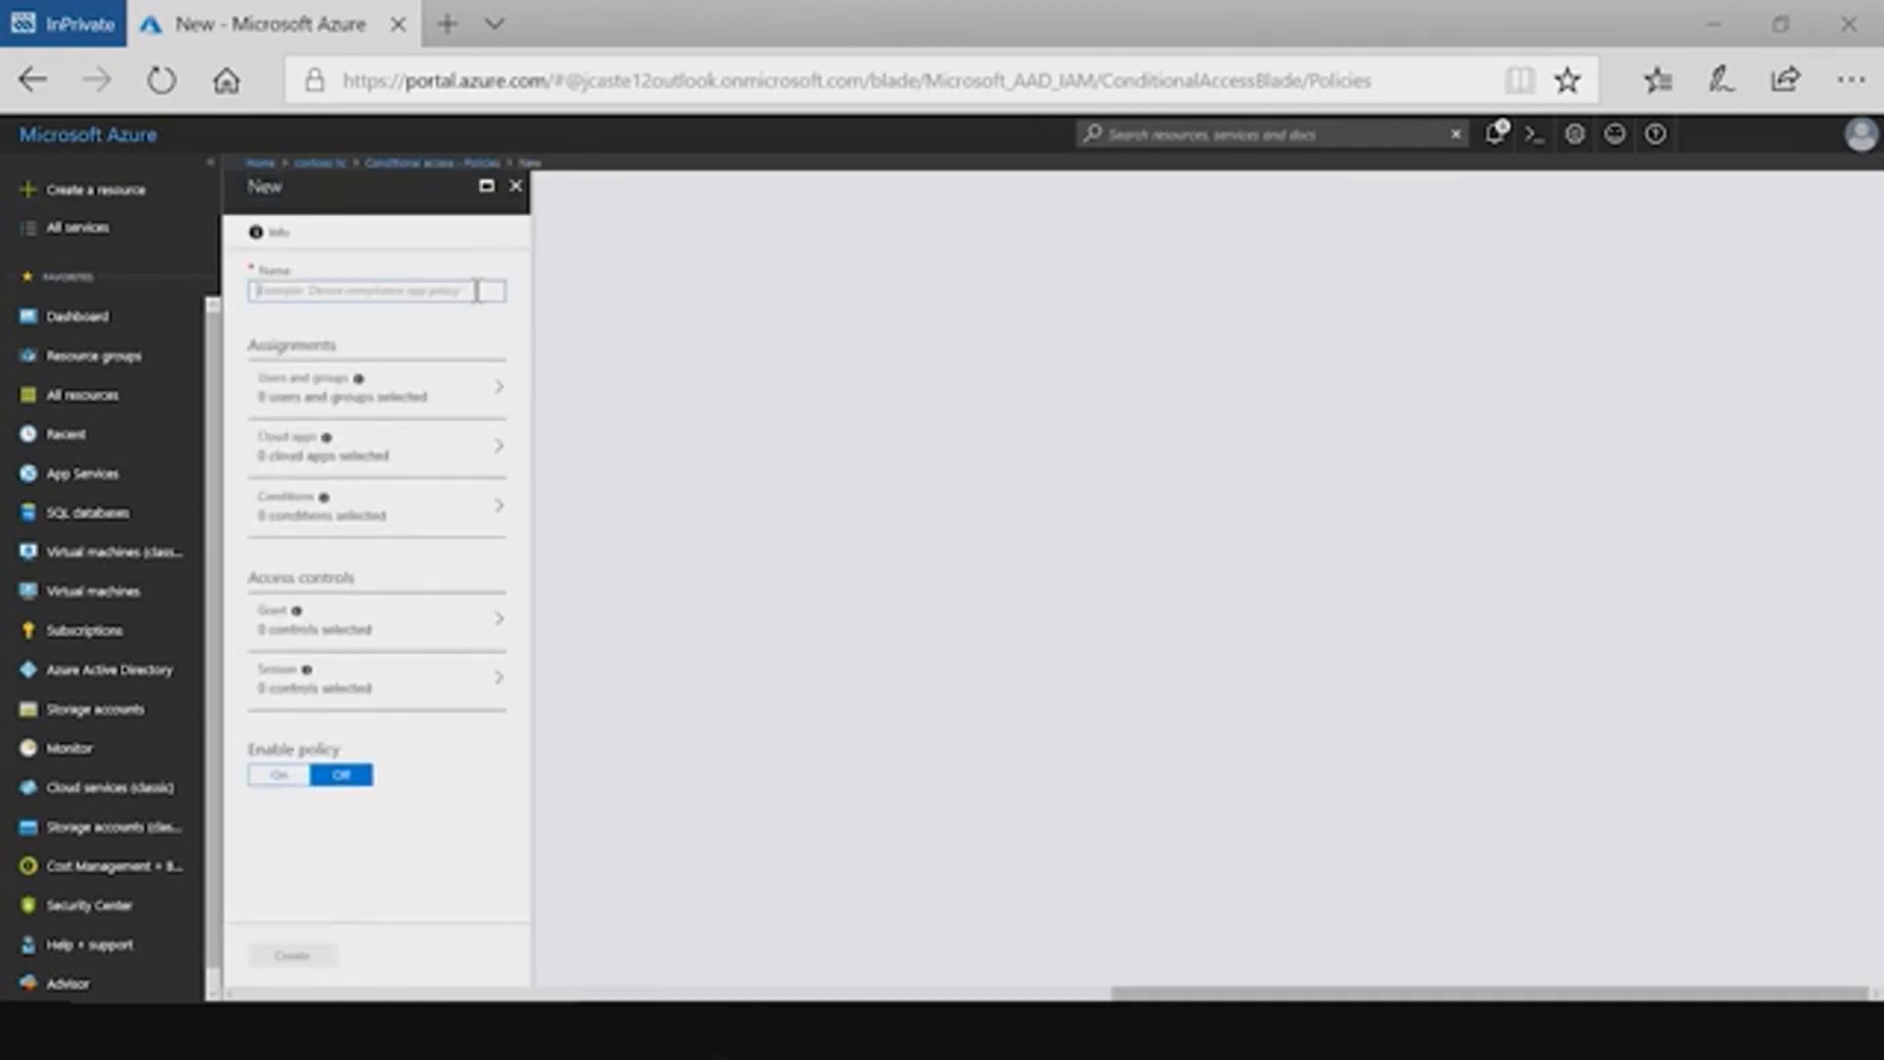
type("Contoso Guest TOU")
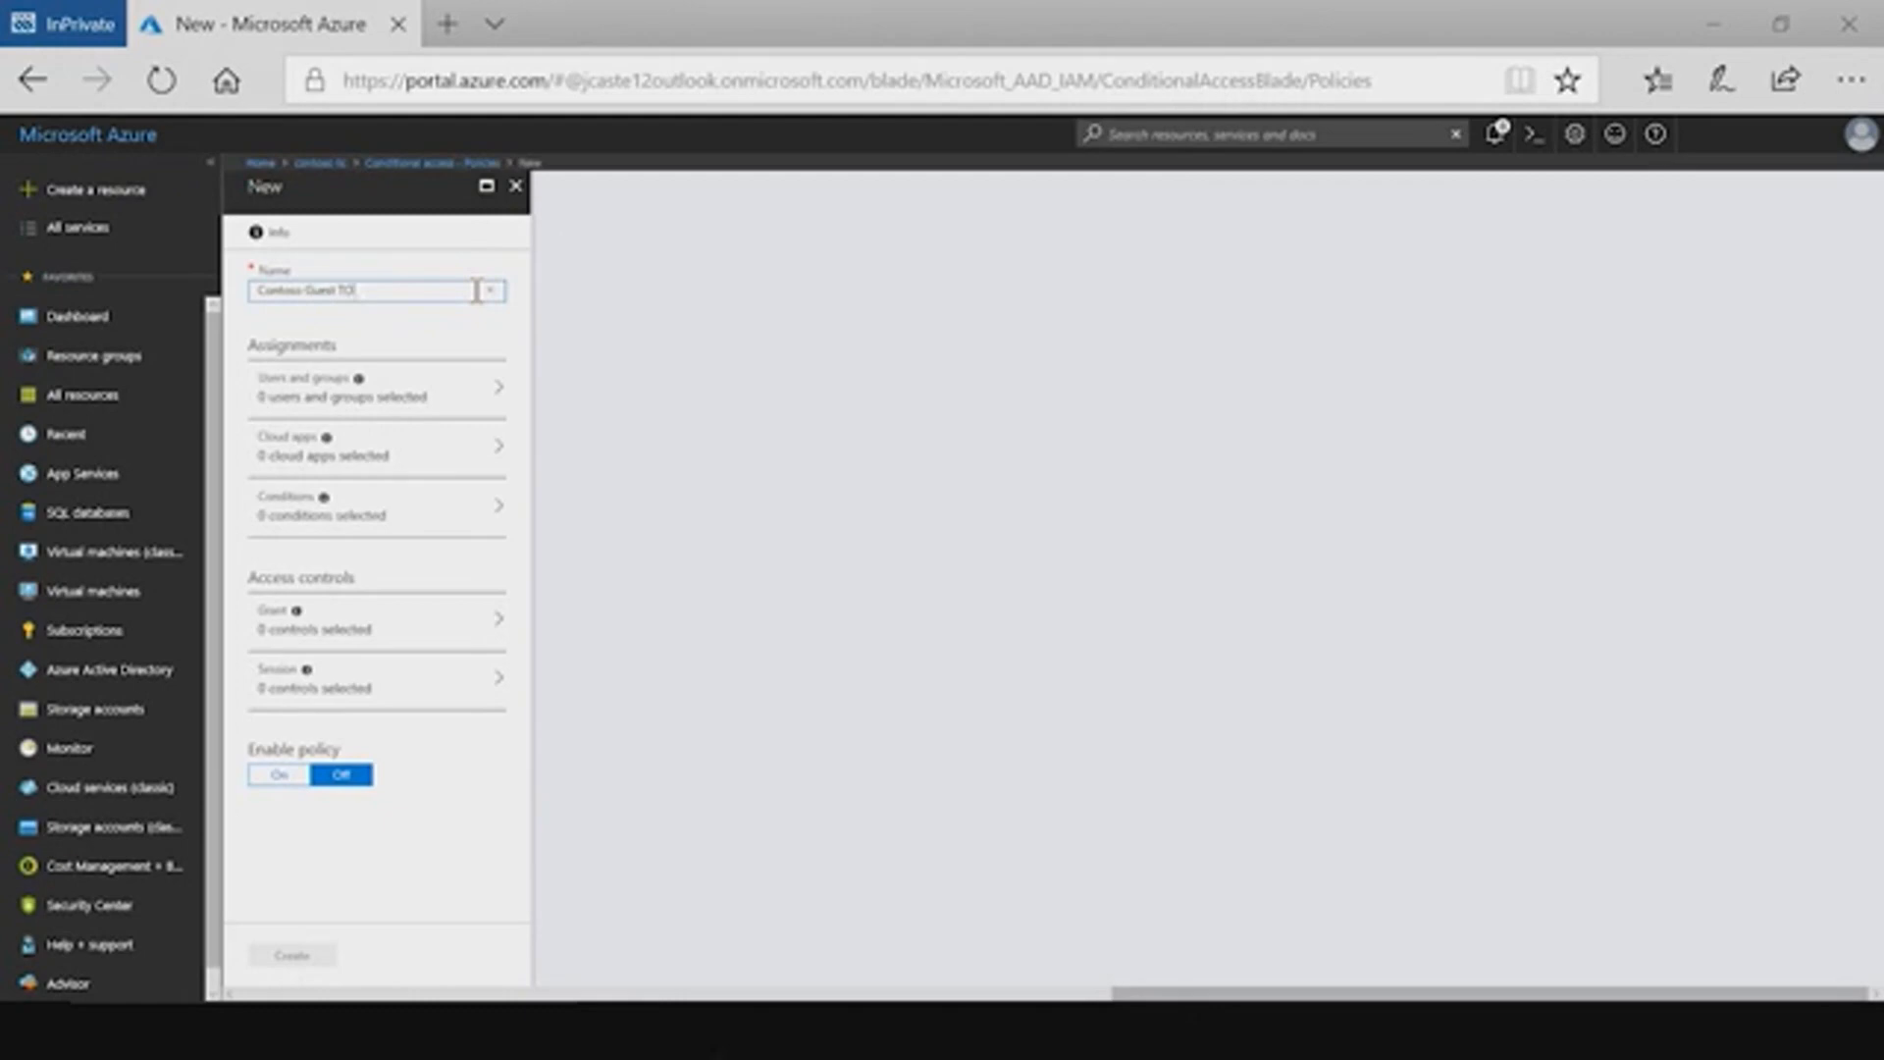
Step: Assign the new policy to all users and all cloud apps
left_click(441, 389)
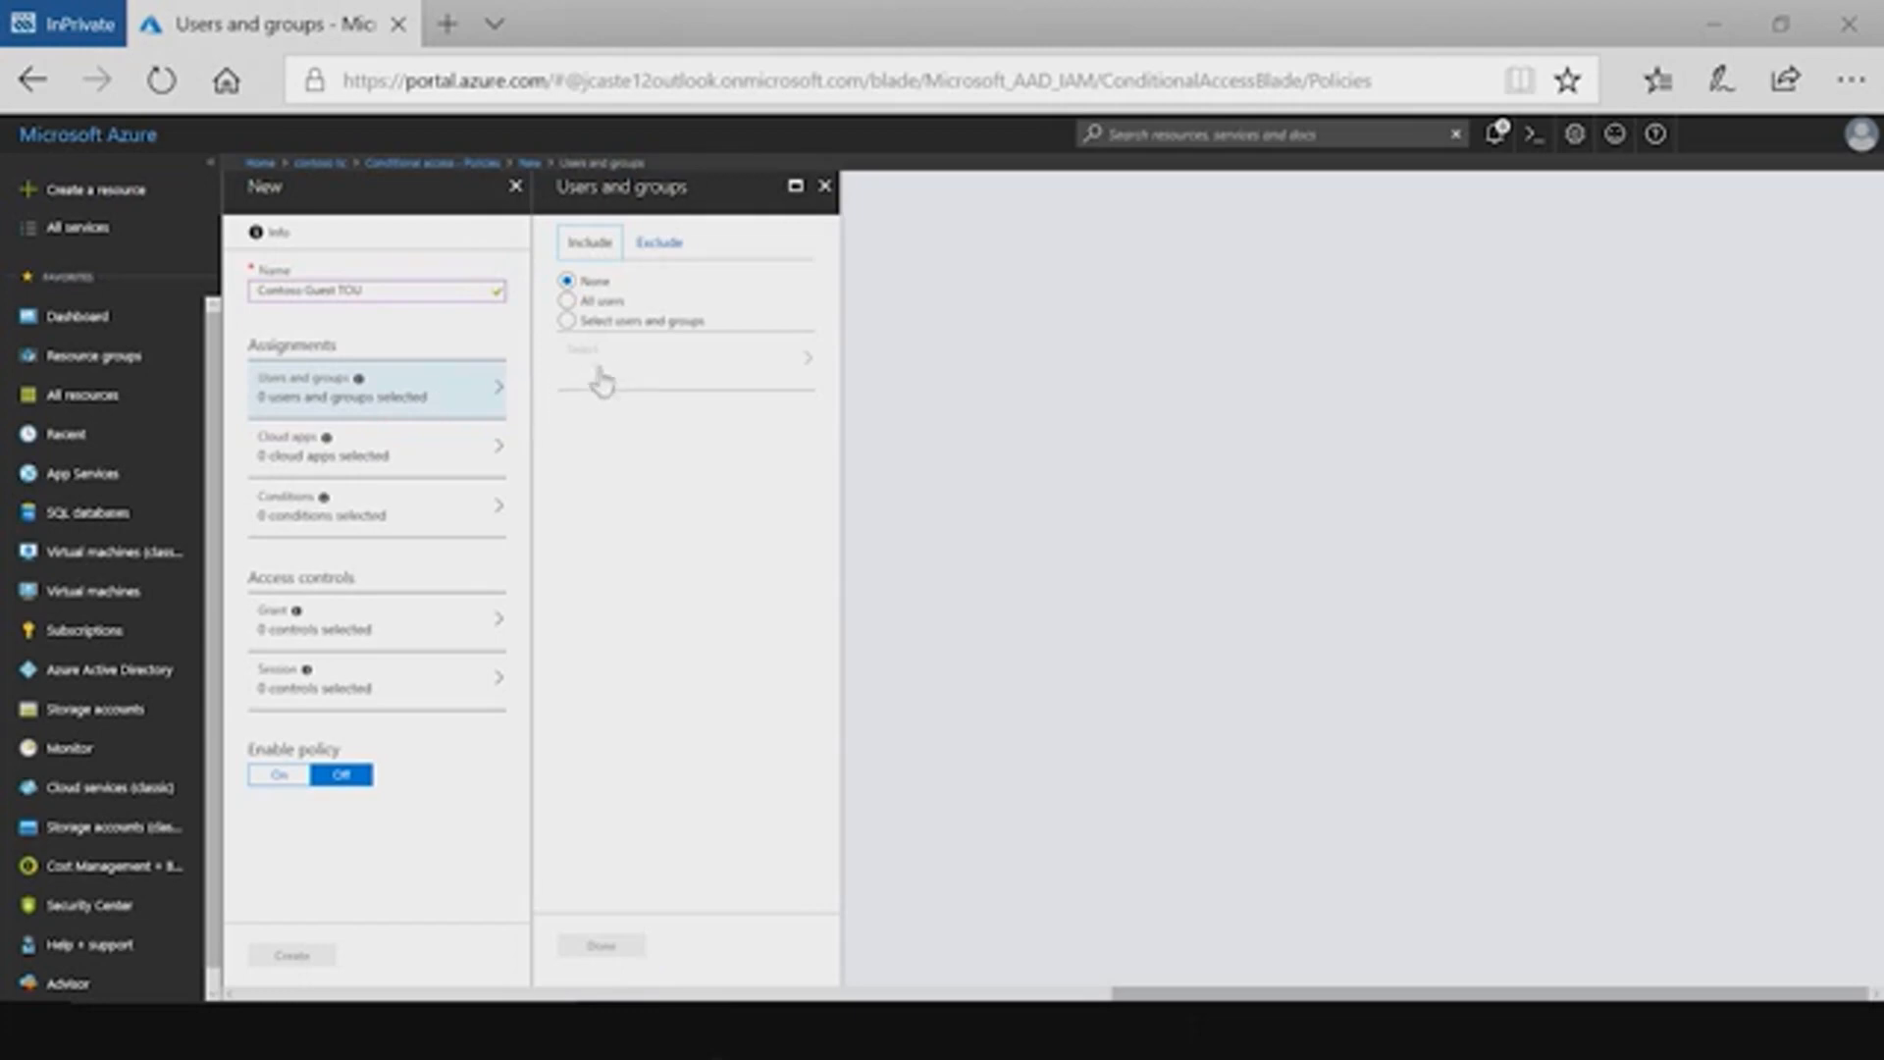
left_click(568, 301)
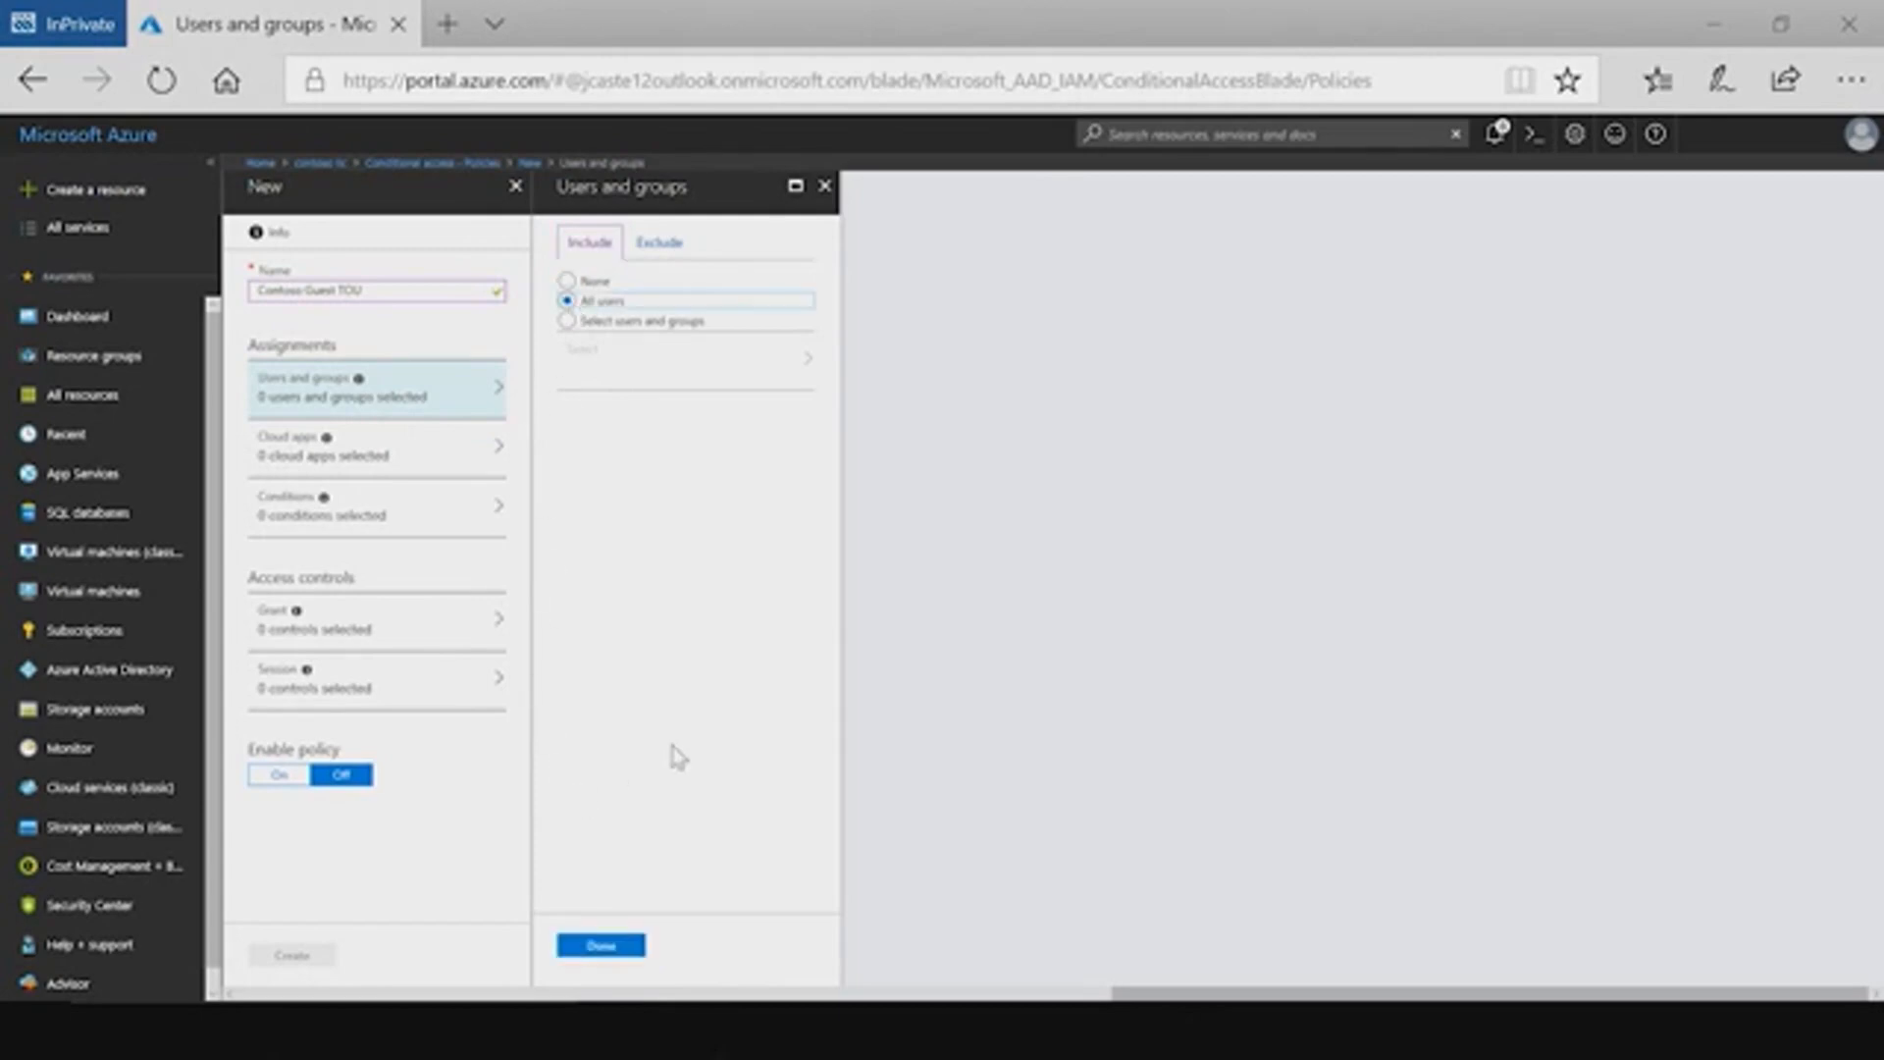
left_click(593, 947)
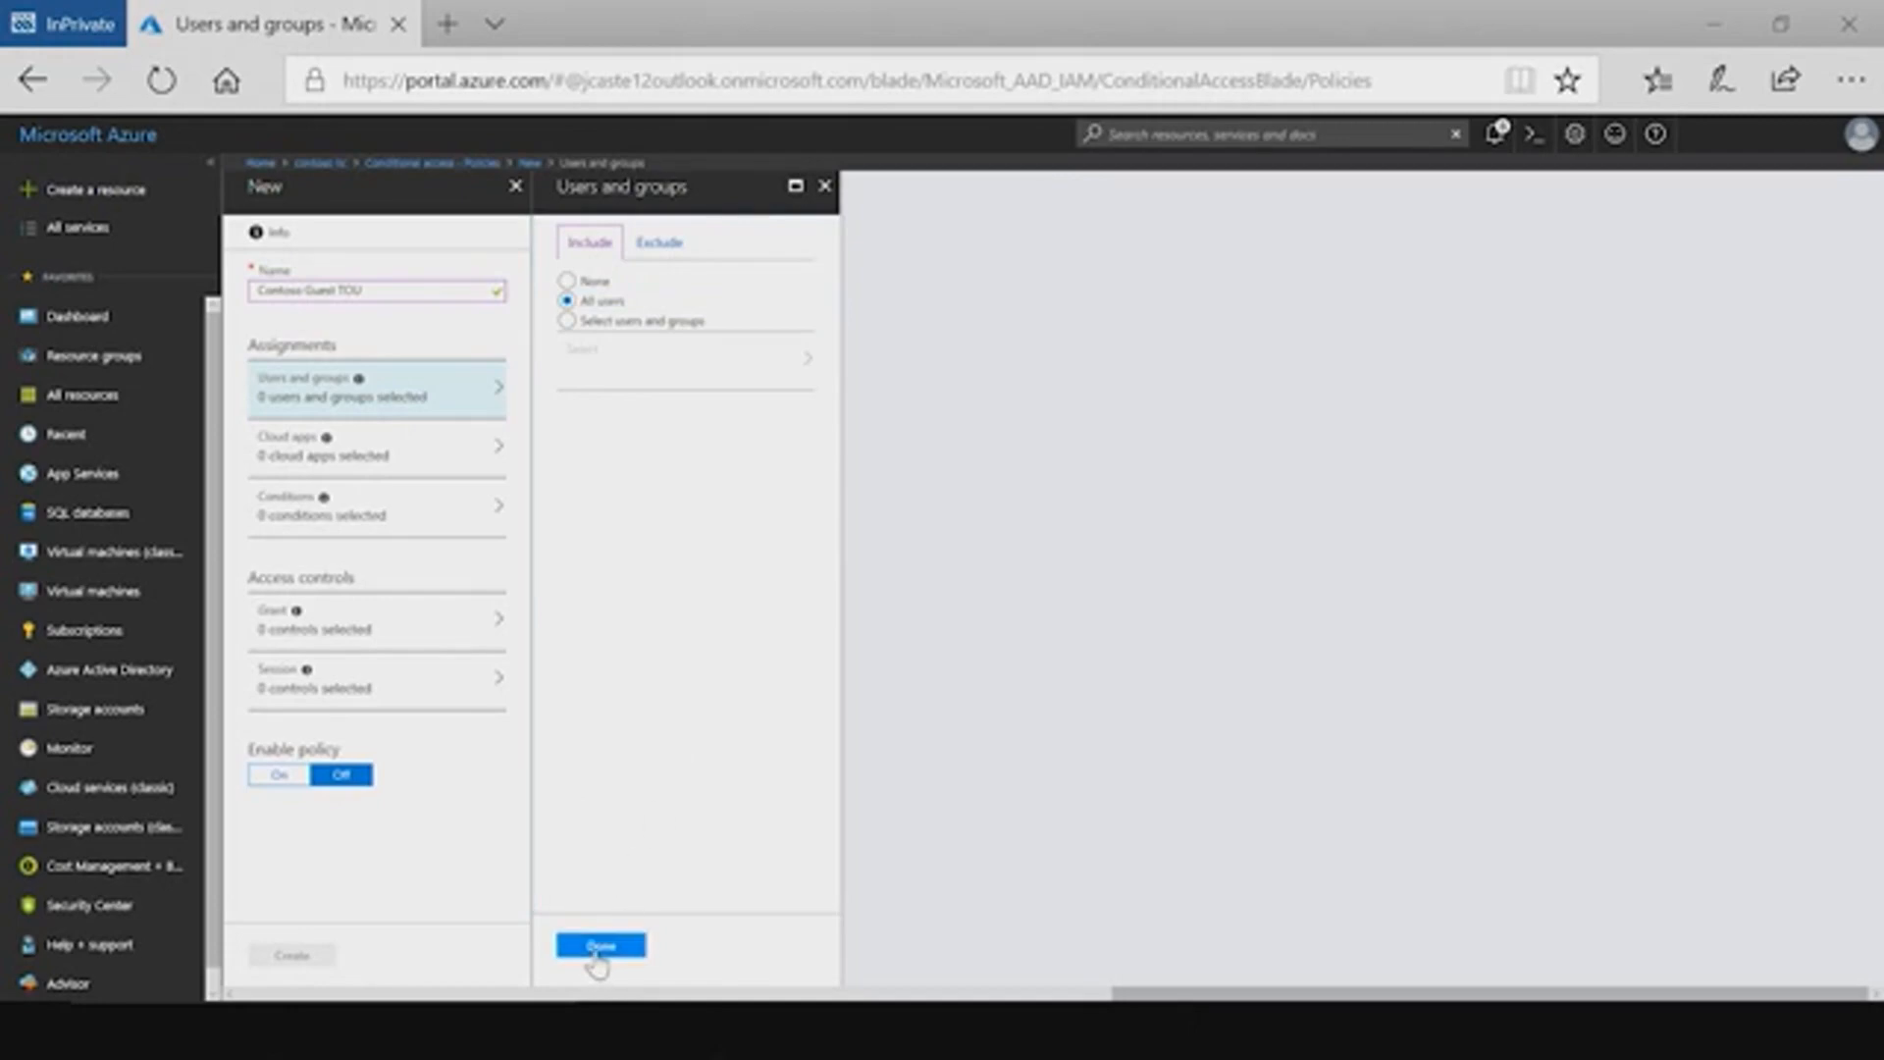
left_click(352, 464)
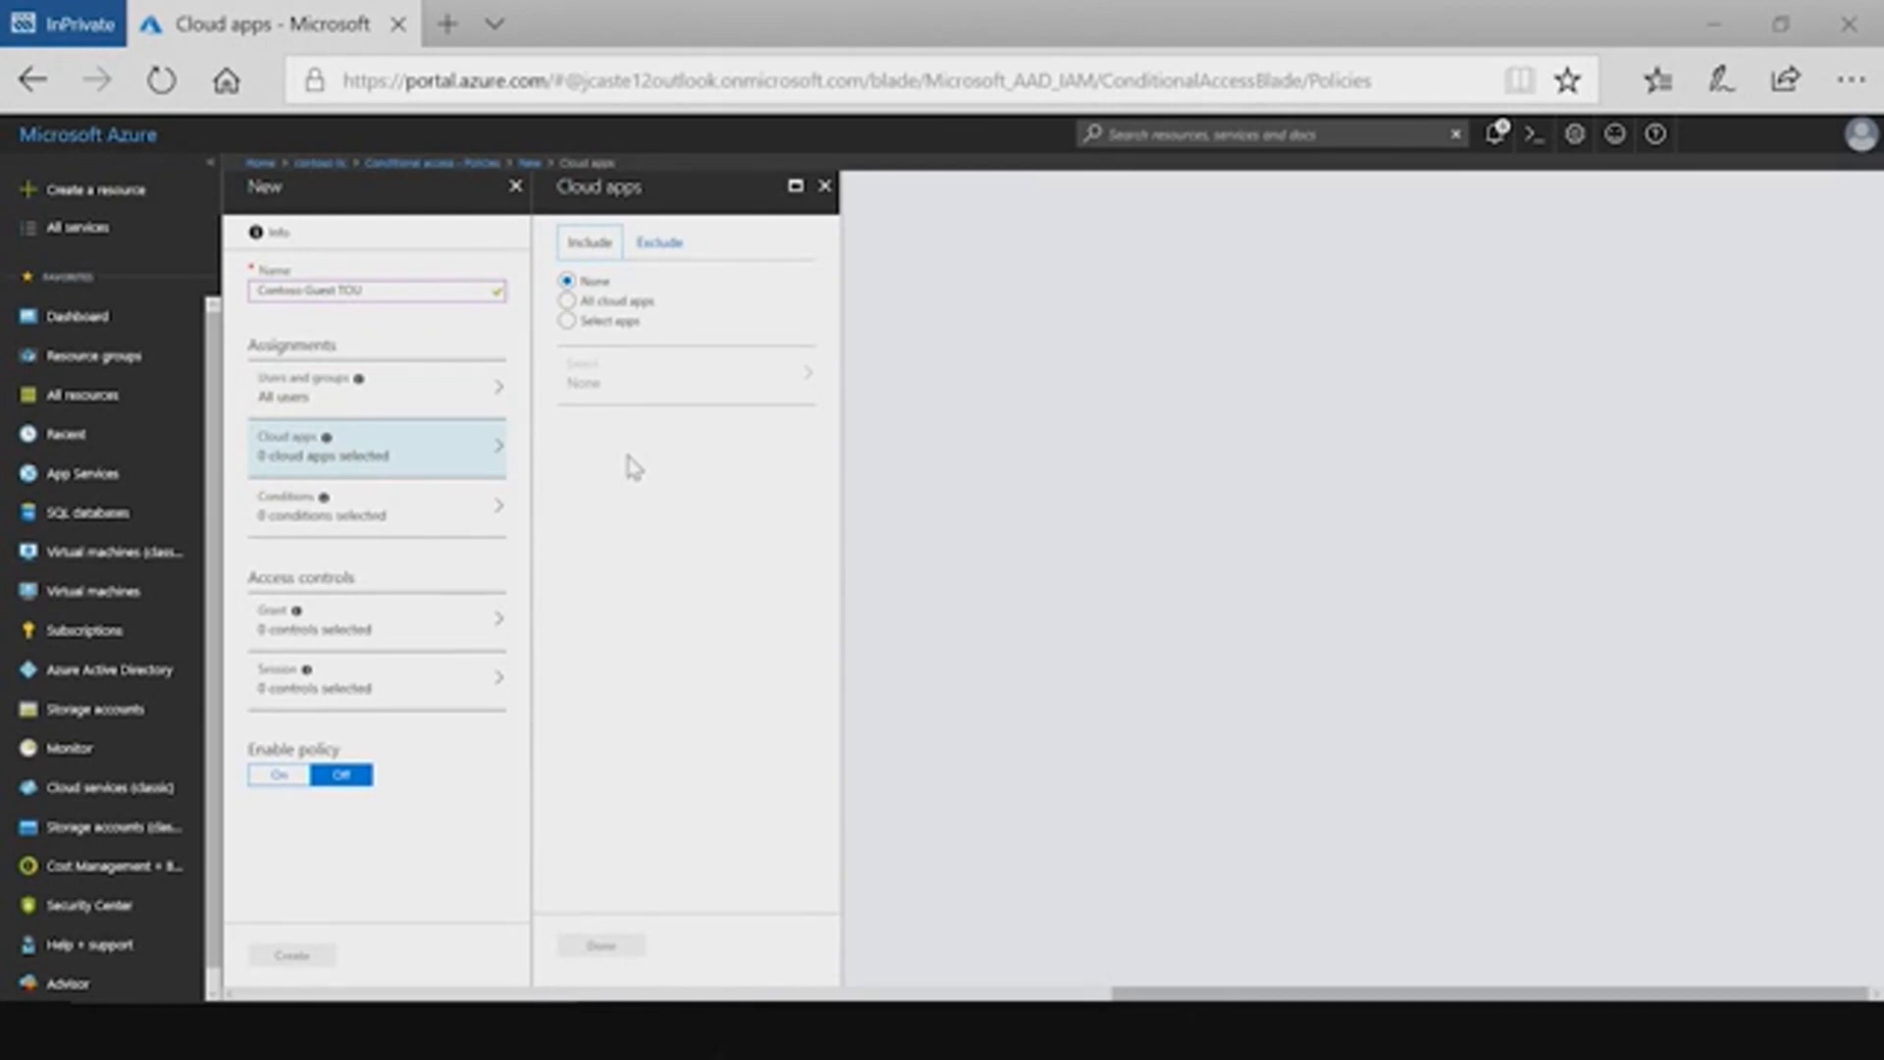
left_click(567, 301)
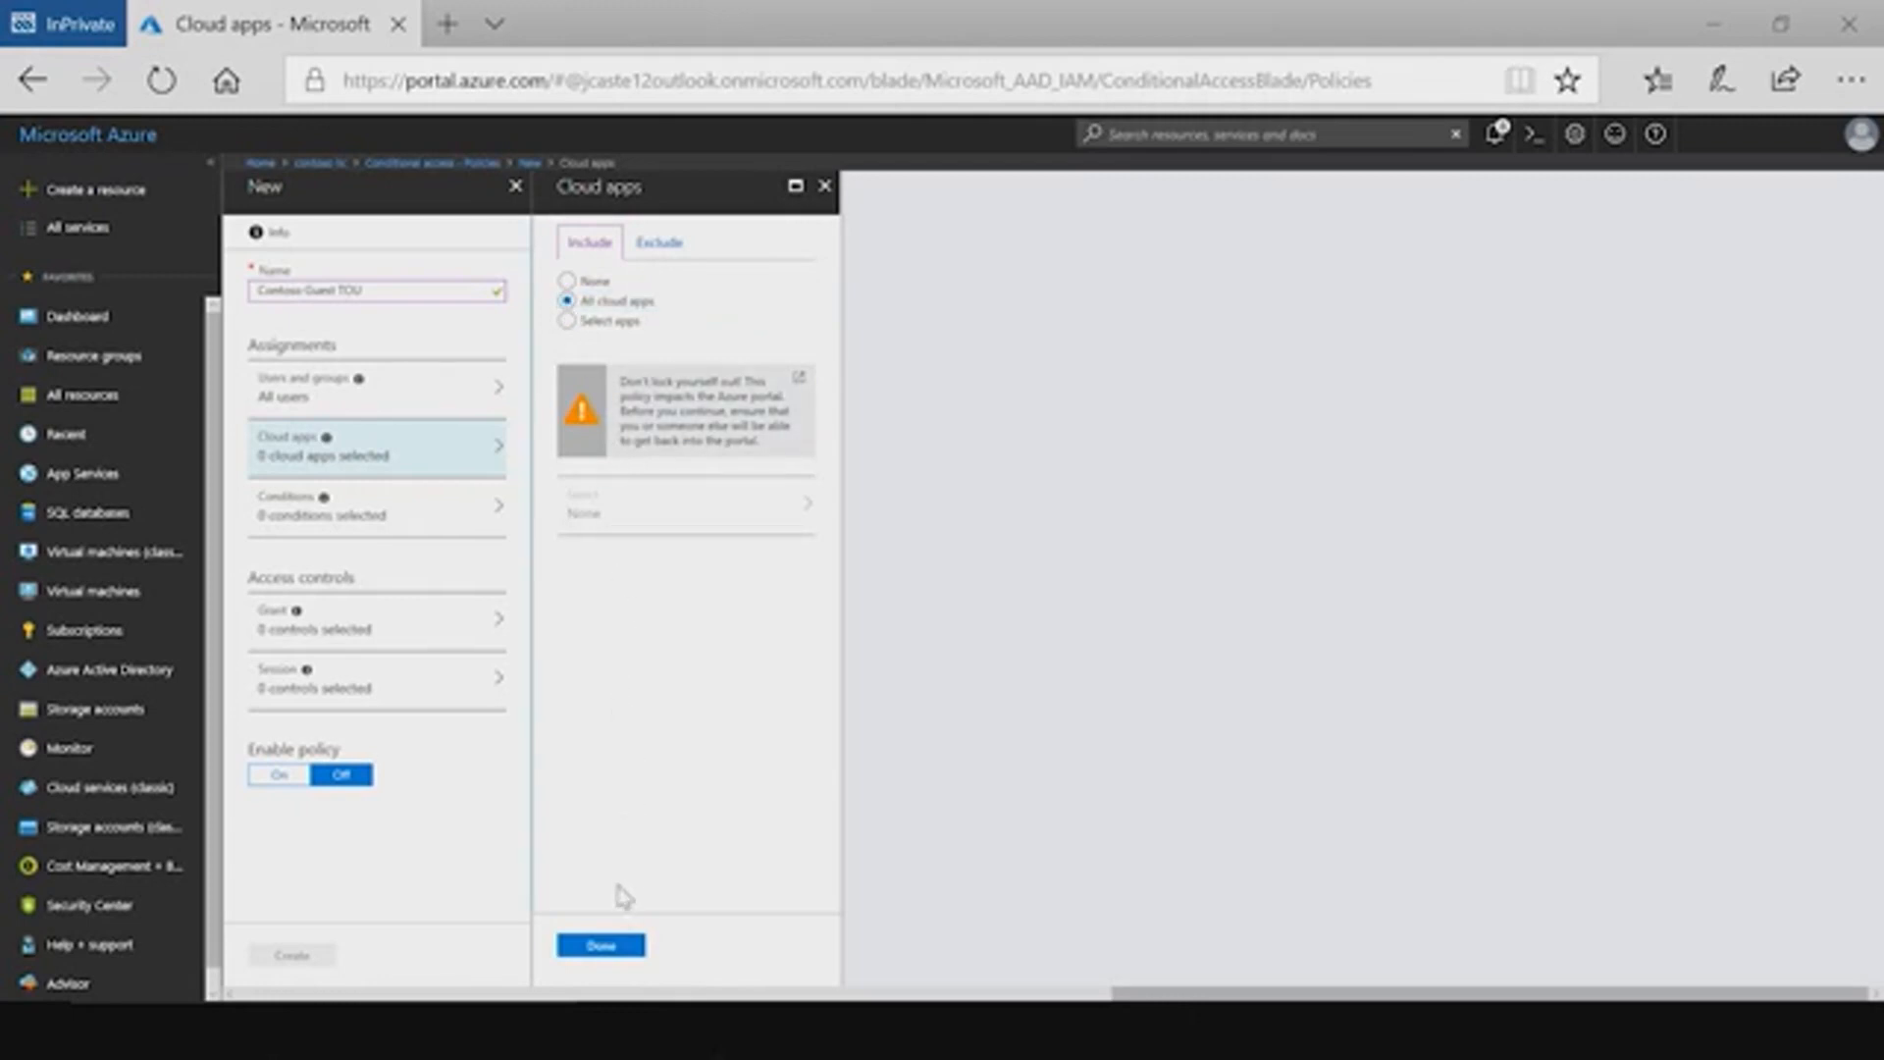
left_click(624, 947)
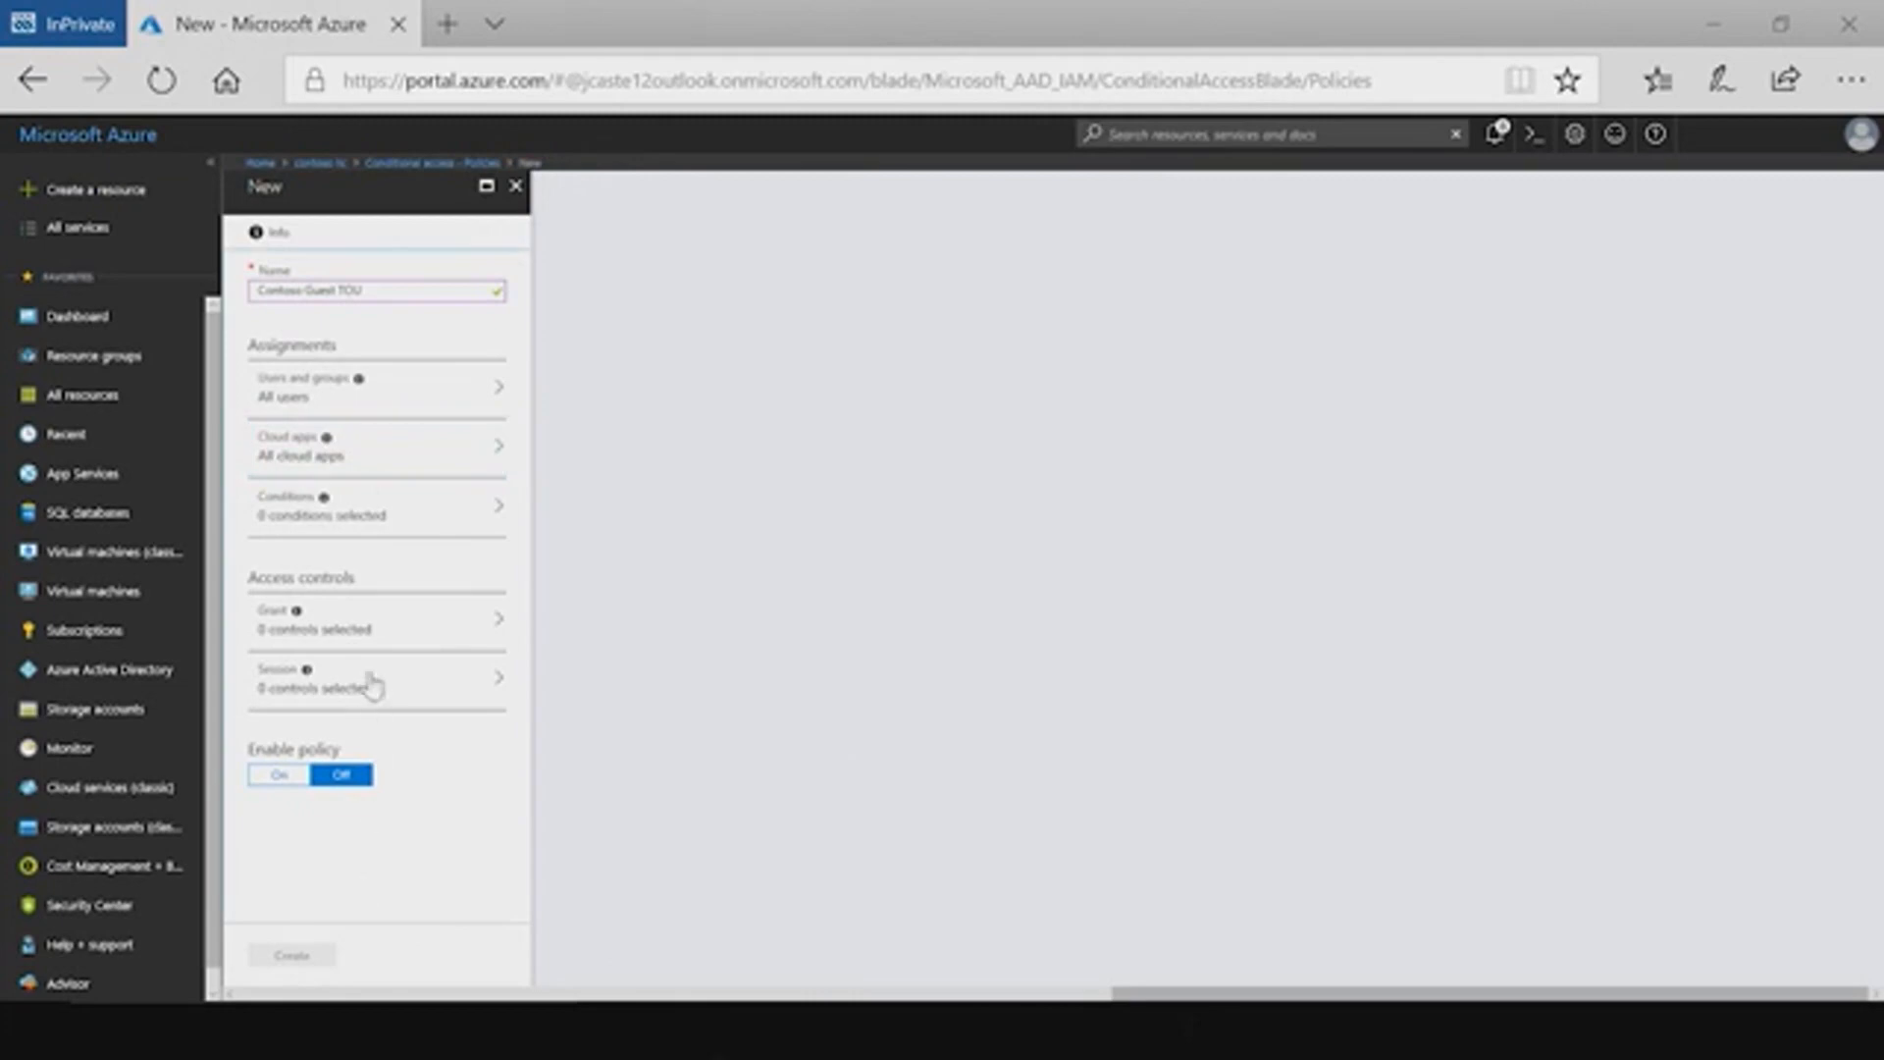
Step: Require Contoso Guest Terms of Use as the policy's grant control and switch the policy on
left_click(356, 633)
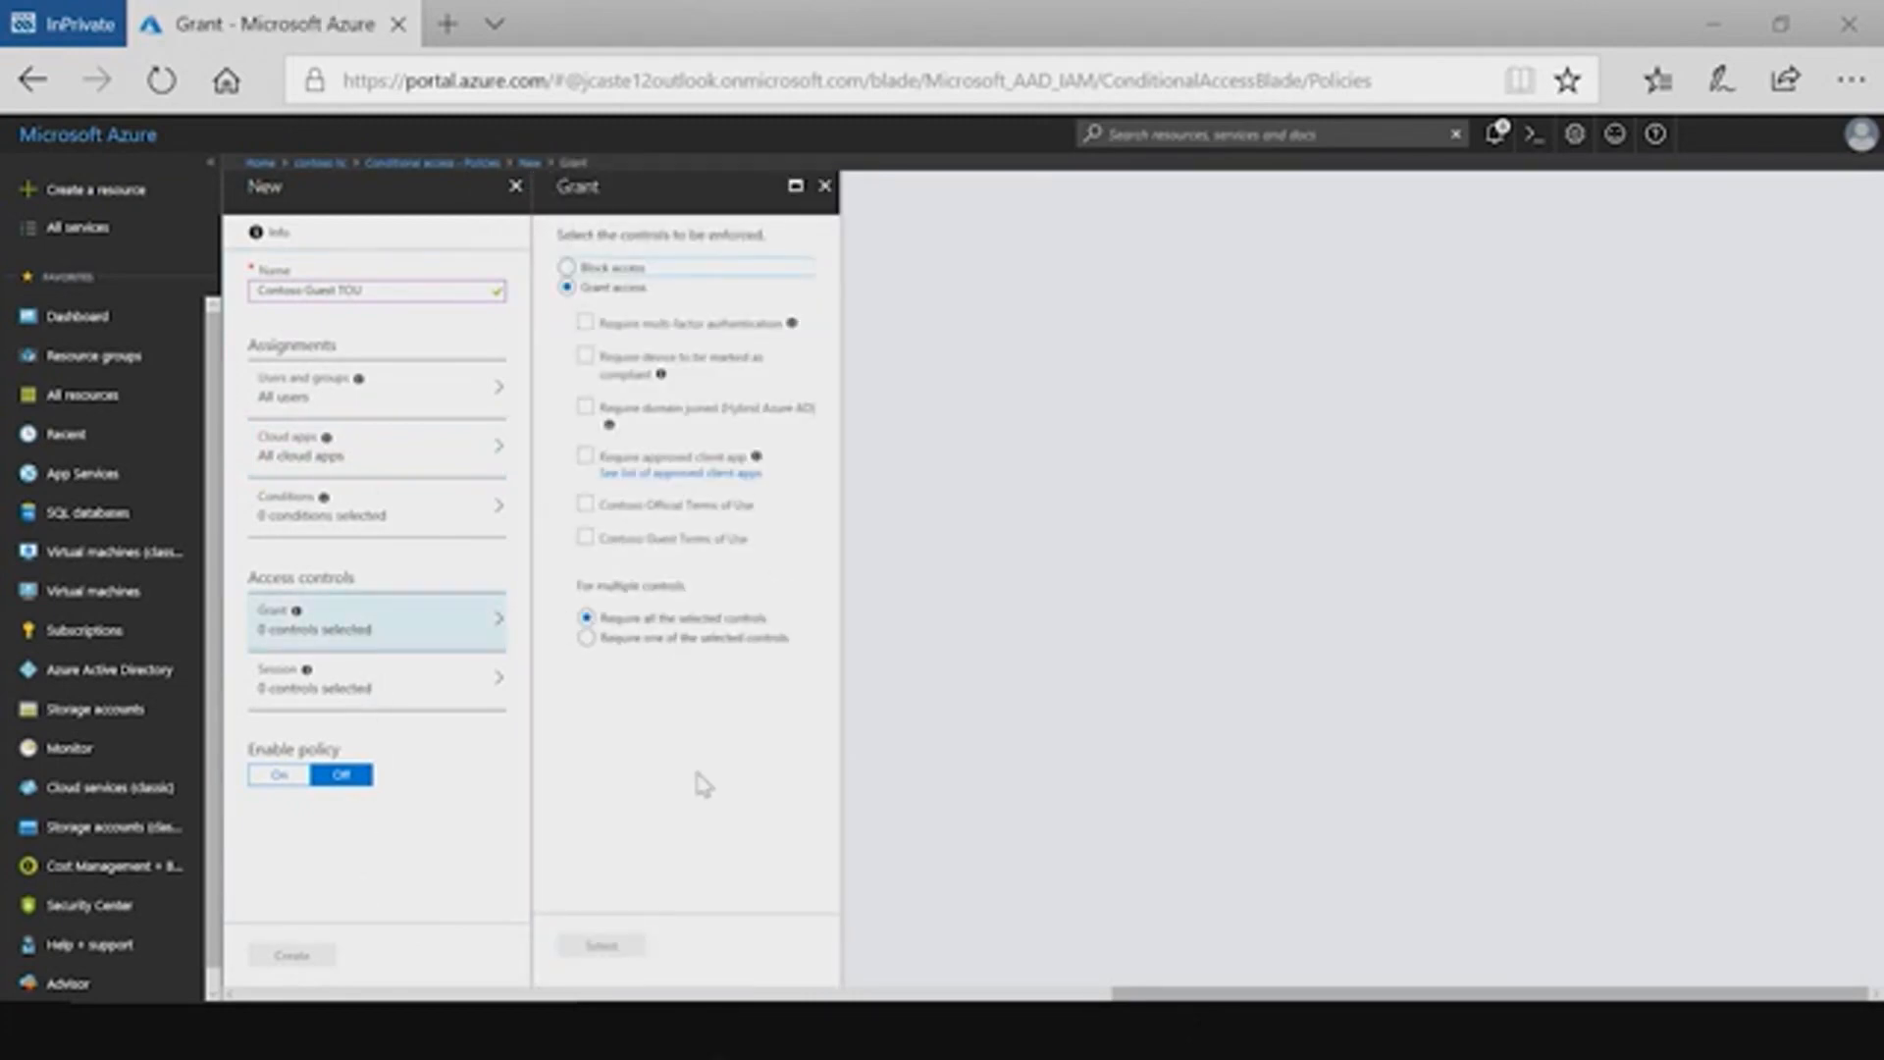
left_click(585, 540)
left_click(601, 947)
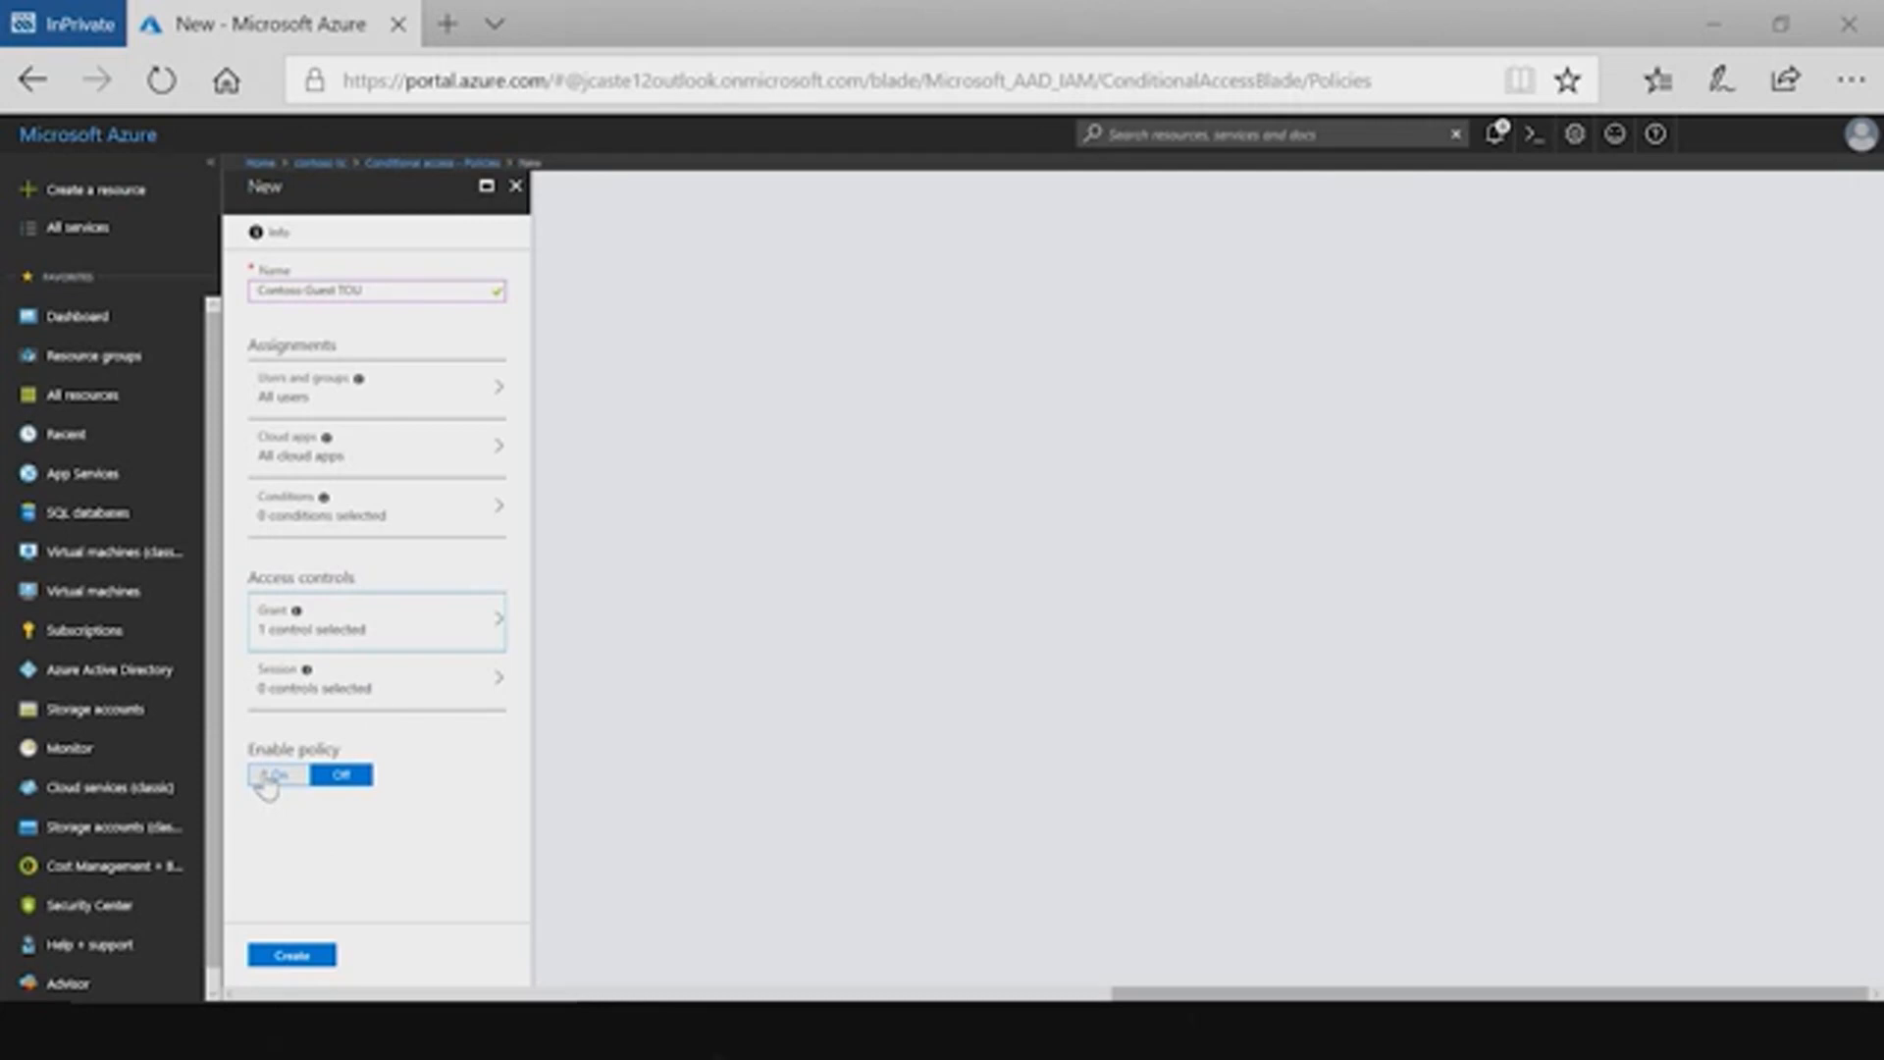
left_click(266, 777)
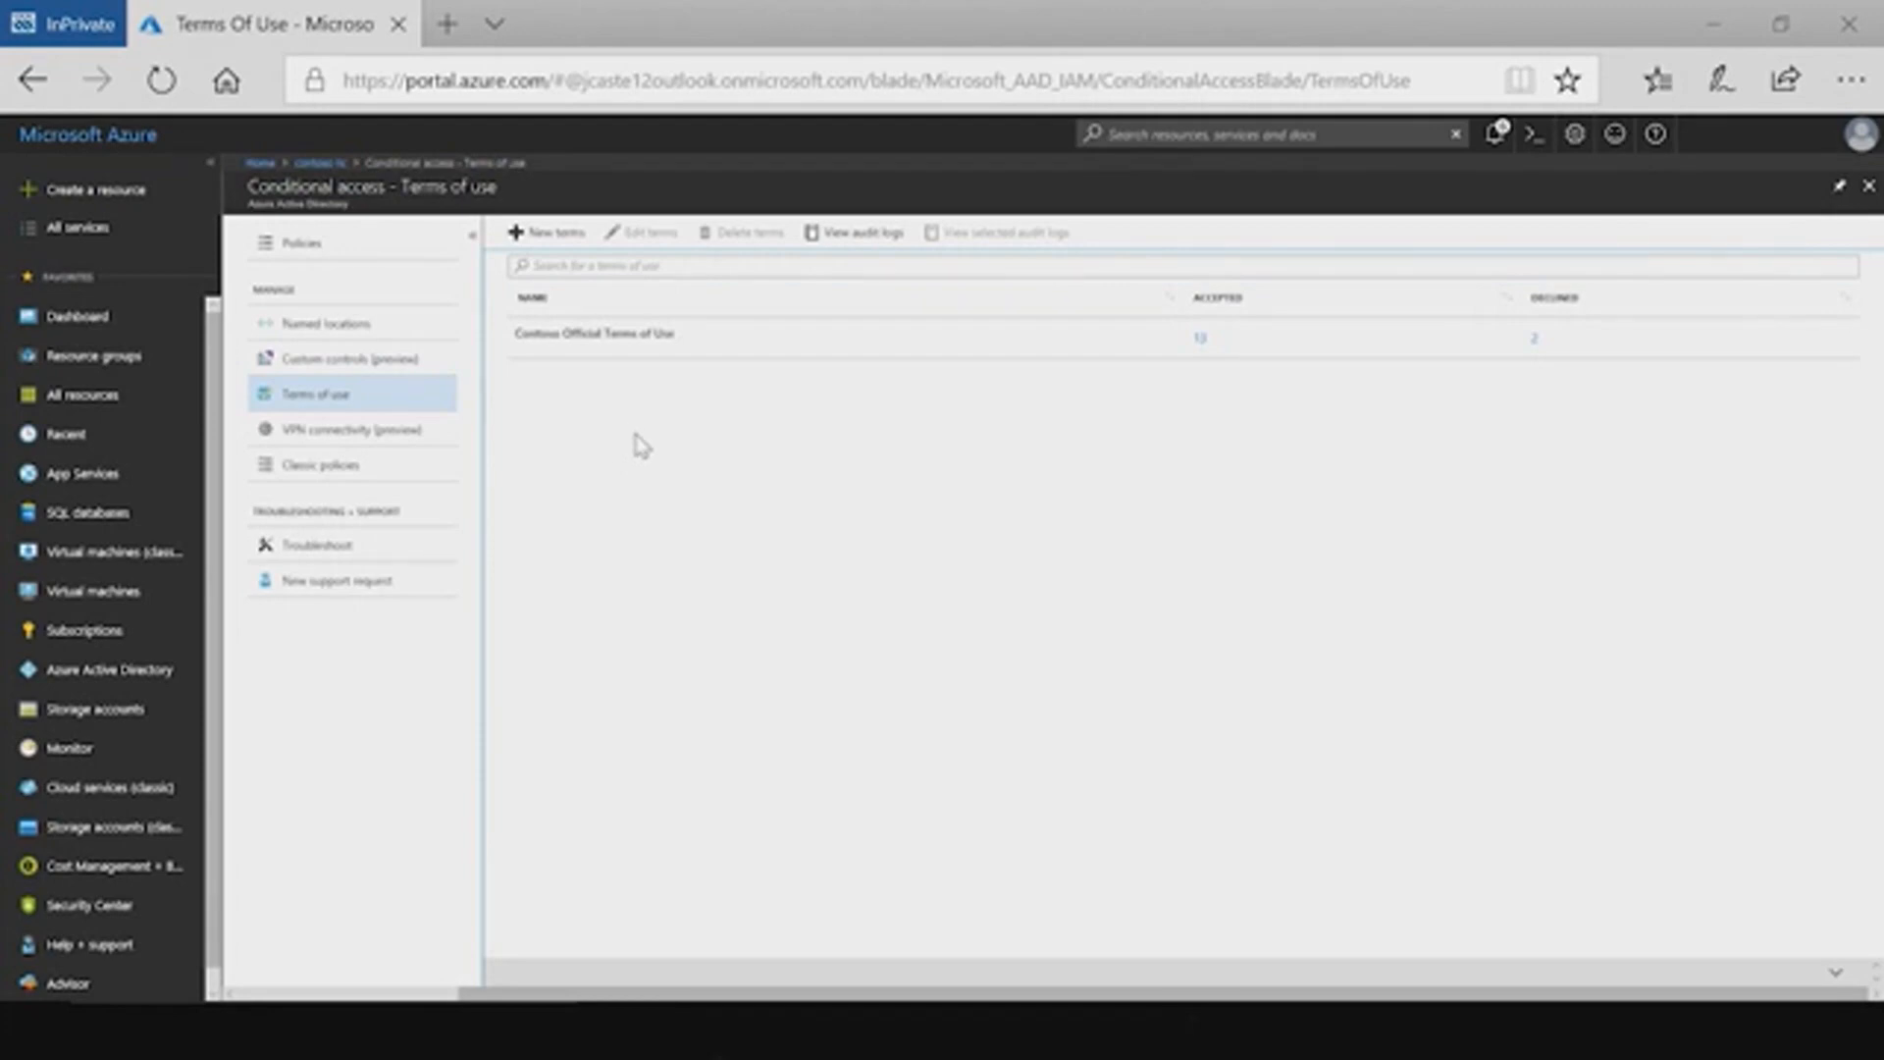
left_click(541, 234)
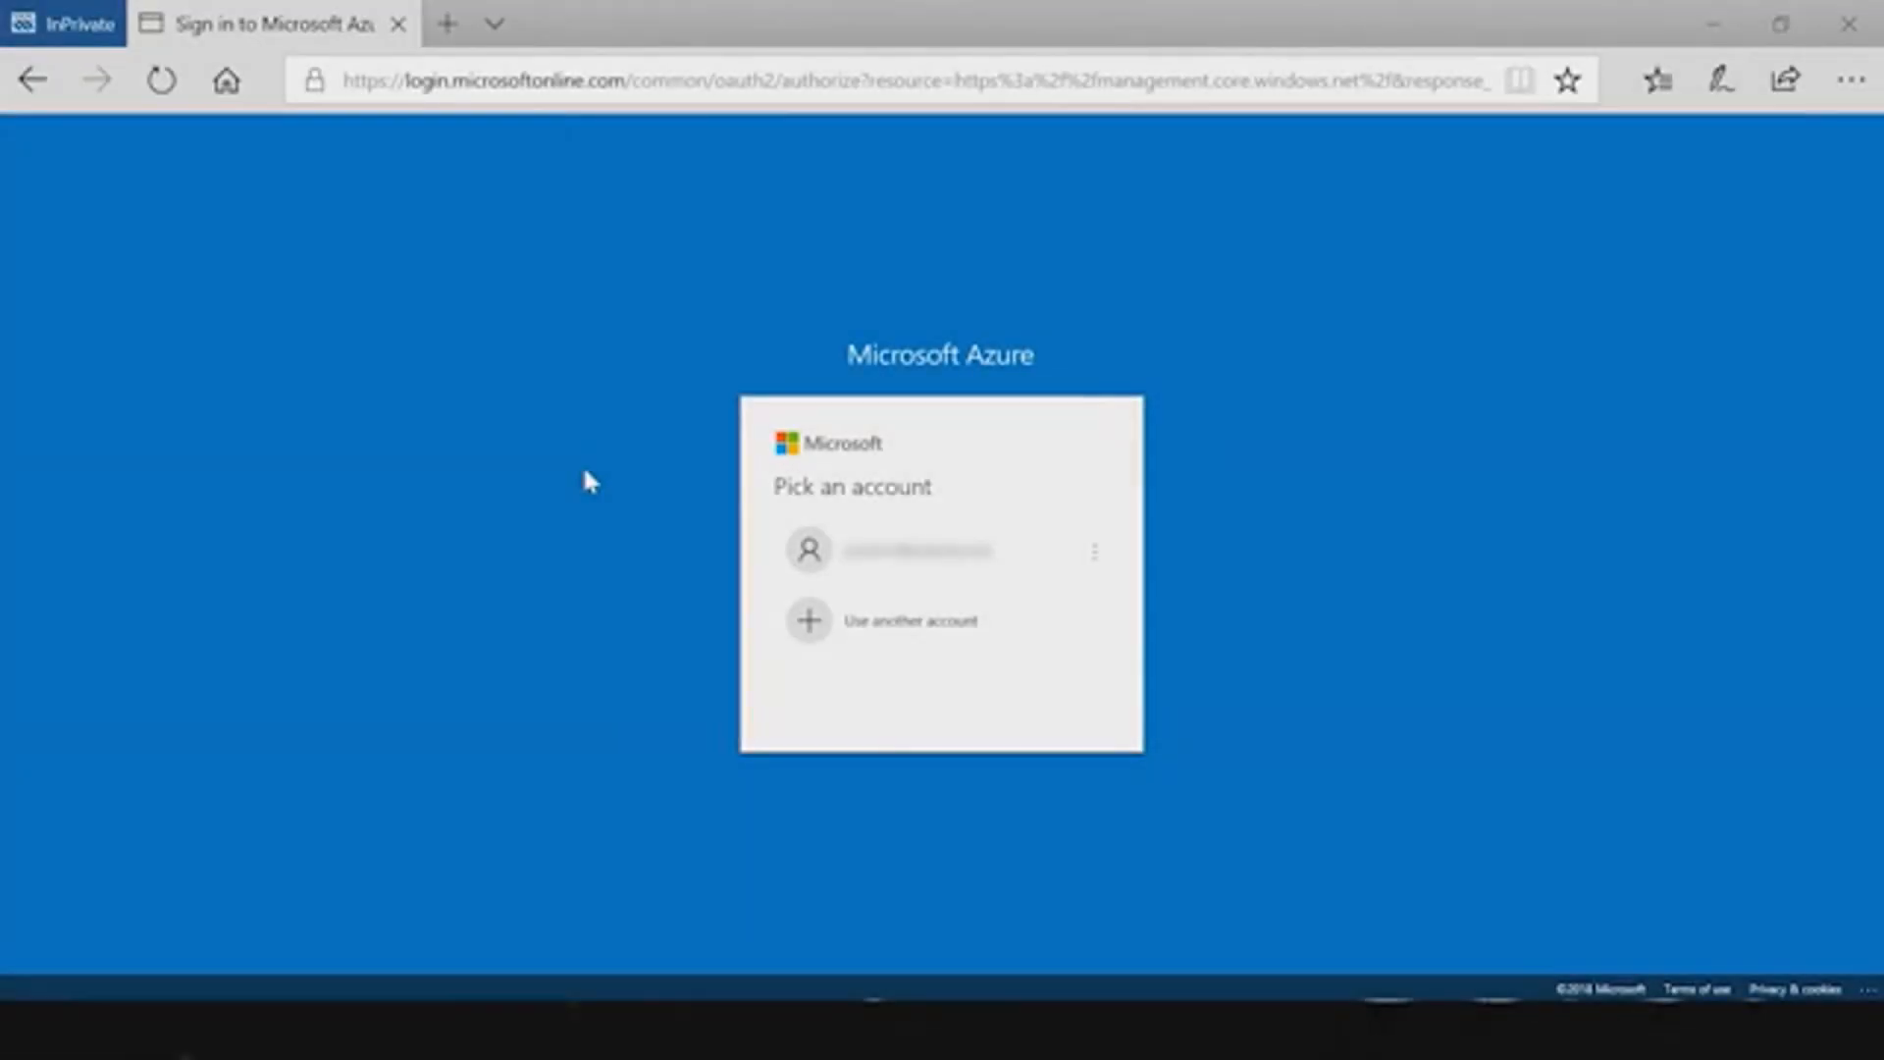
Step: Sign in to Microsoft Azure with the listed account by entering the account password
left_click(827, 558)
type("•••••••••••")
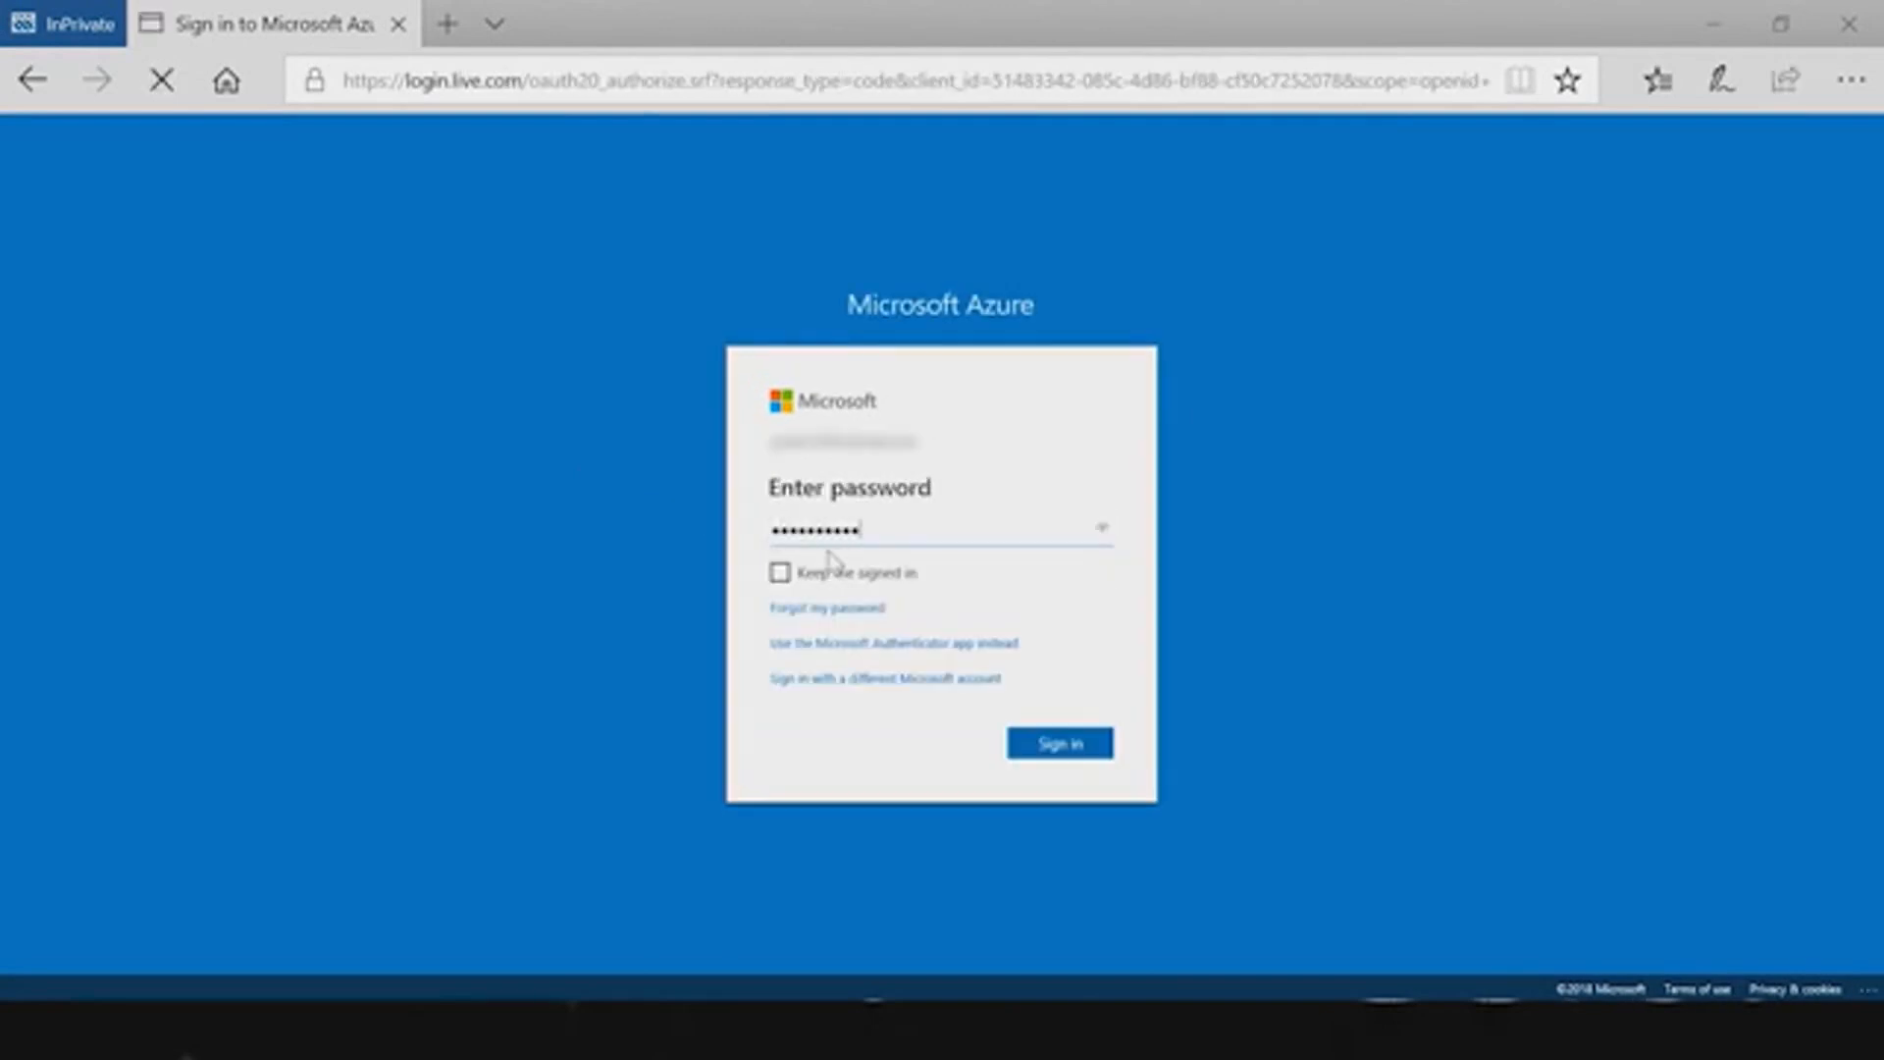
key("Return")
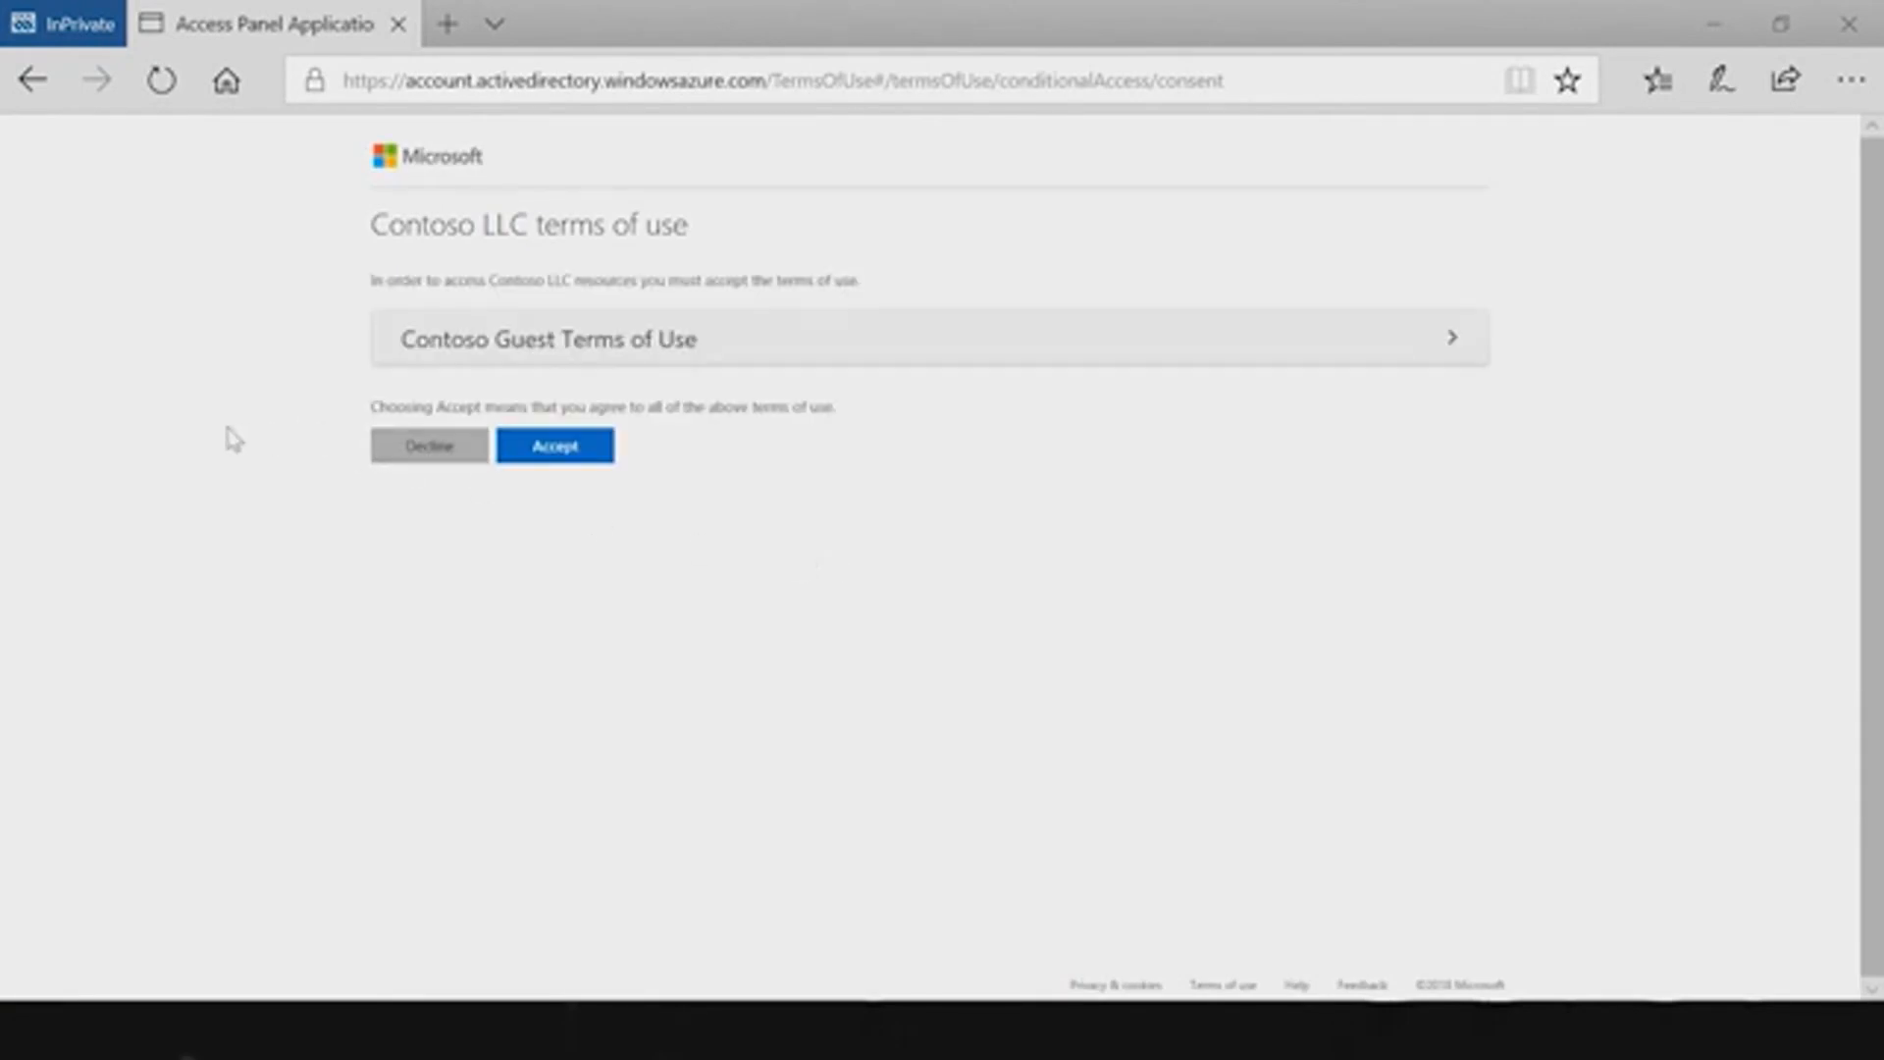
Step: Expand and review the Contoso Guest Terms of Use document, and accept the terms
left_click(511, 365)
scroll(295, 651, "down", 5)
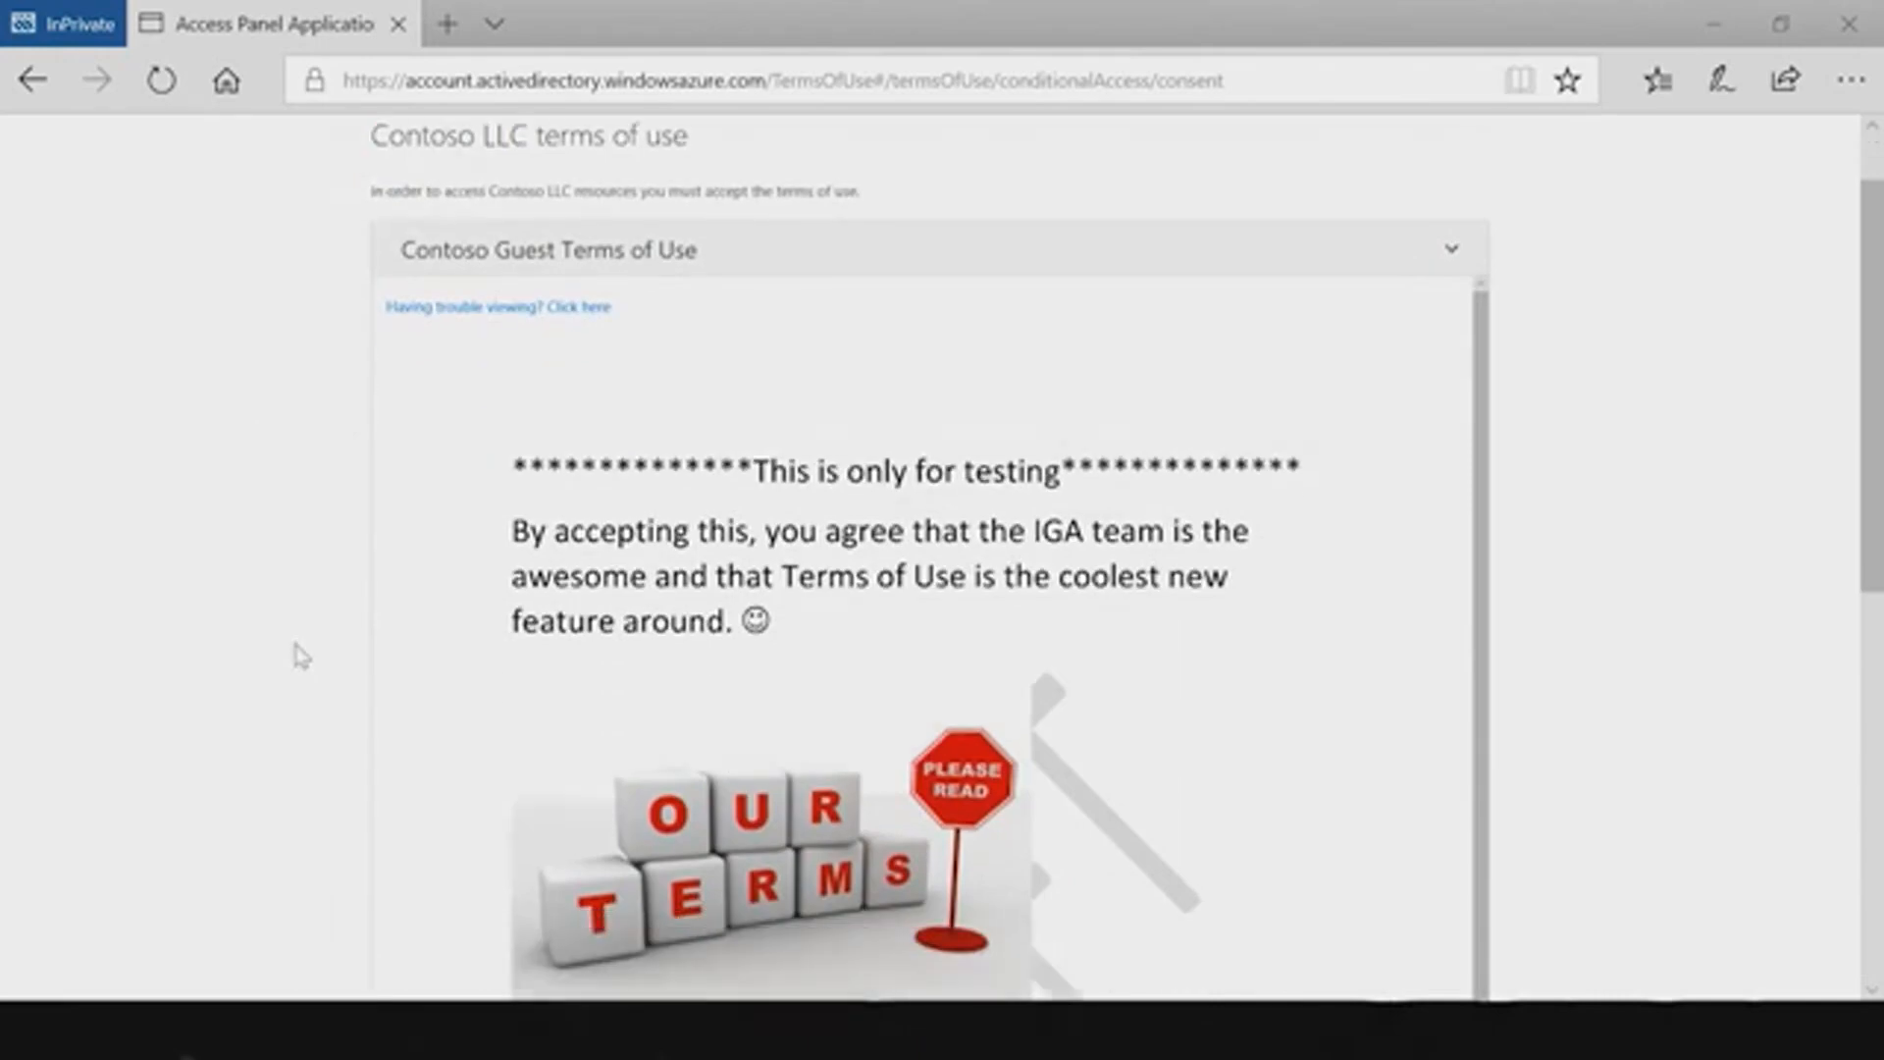
scroll(295, 652, "up", 5)
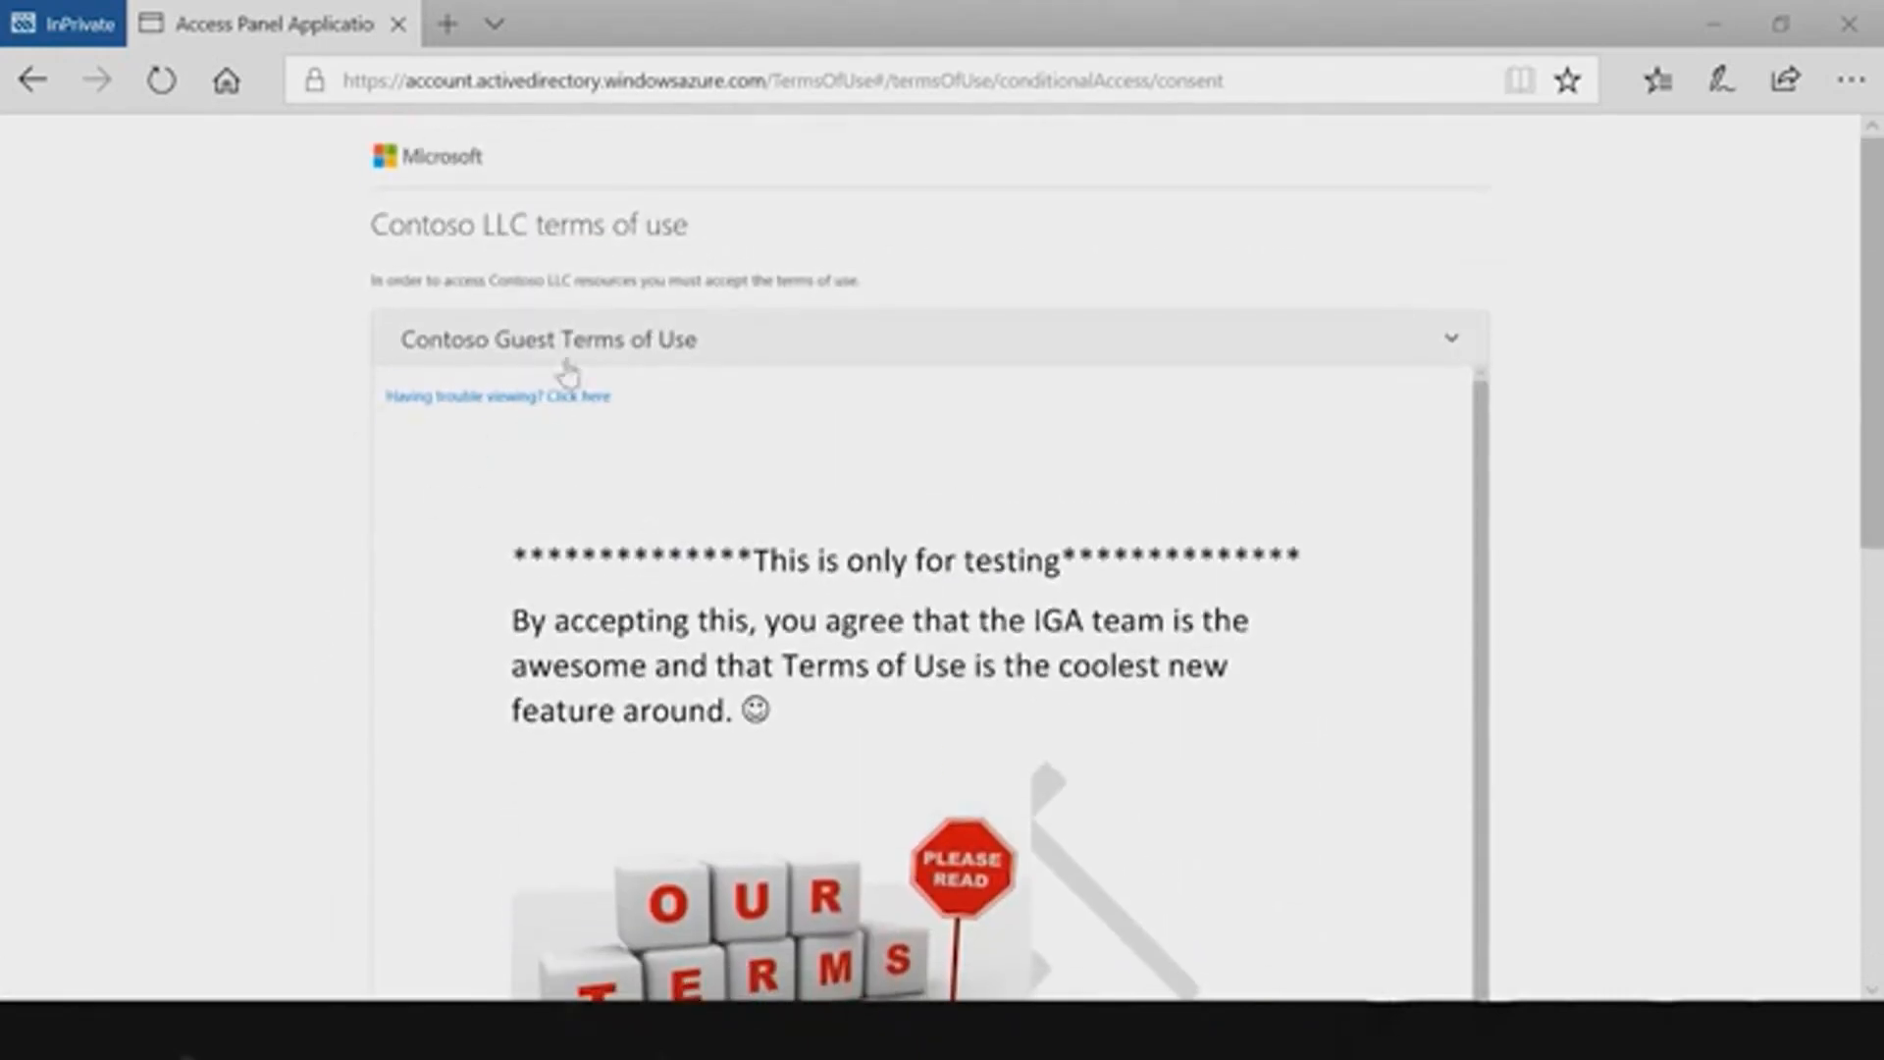
left_click(557, 344)
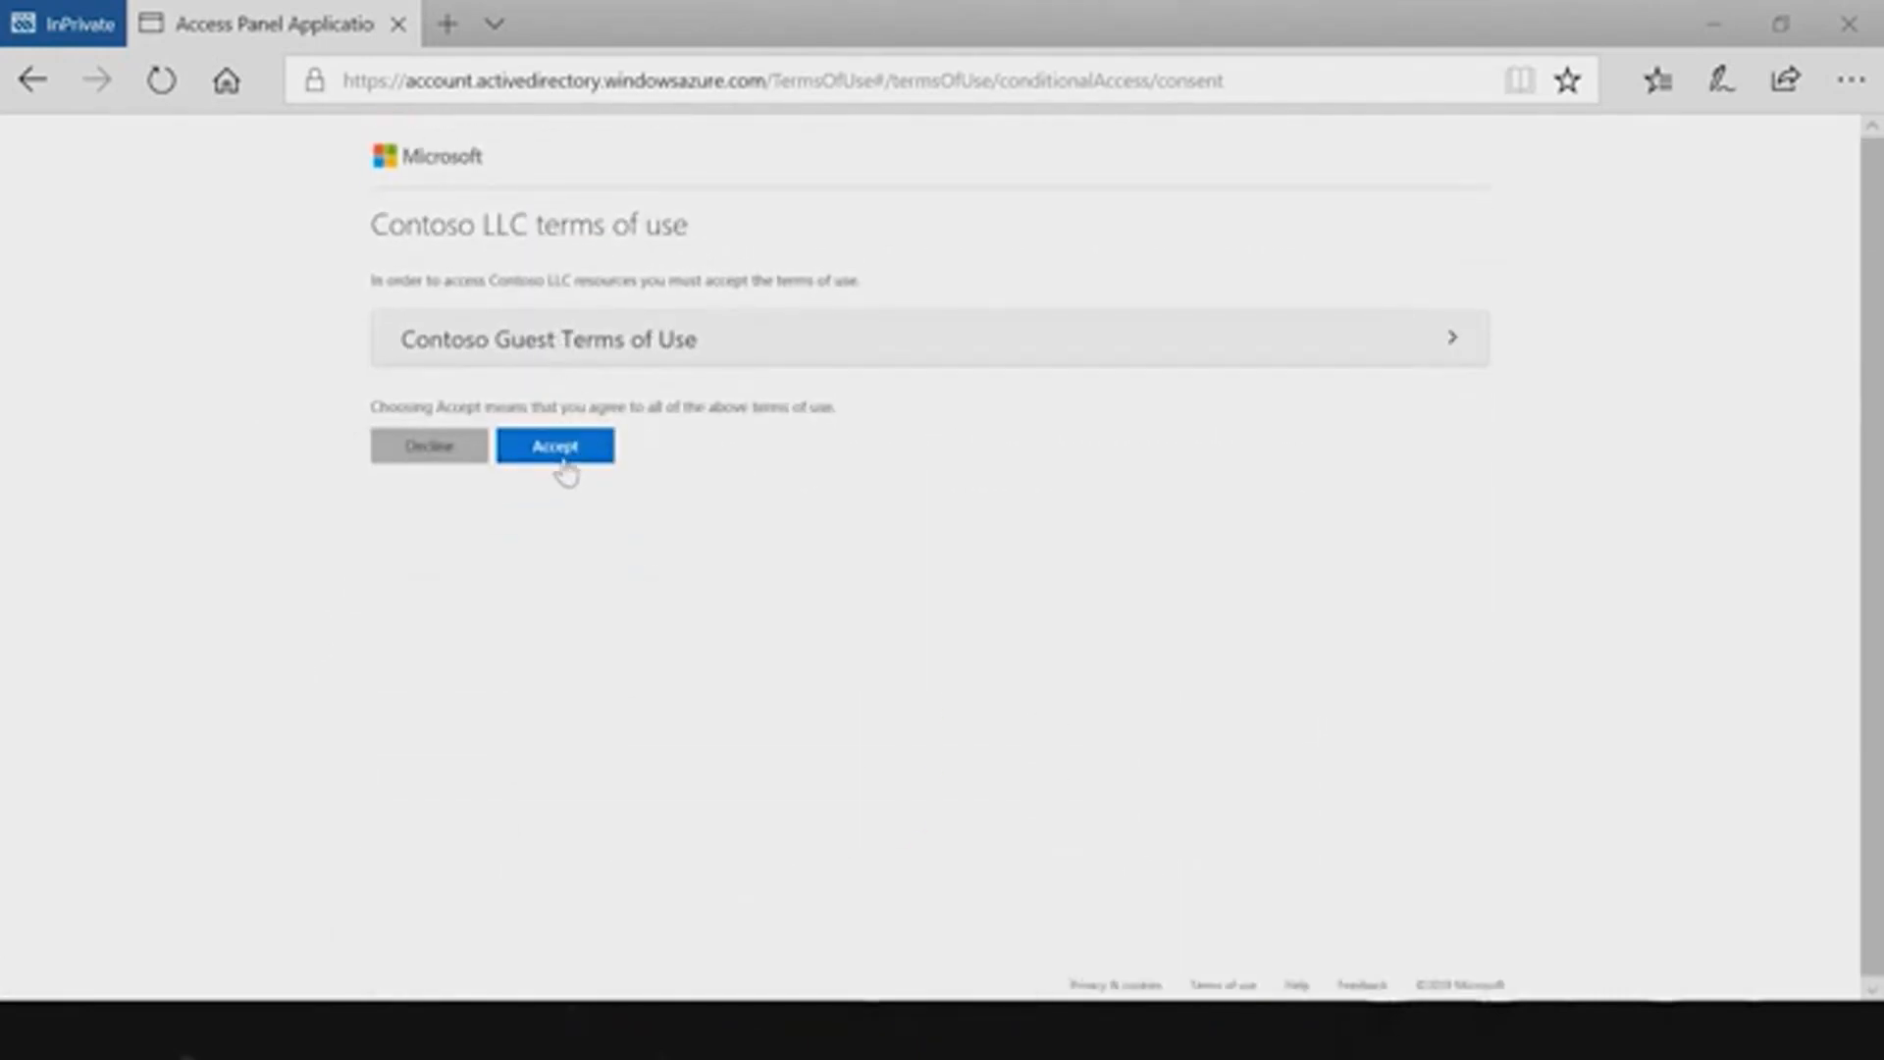
left_click(563, 454)
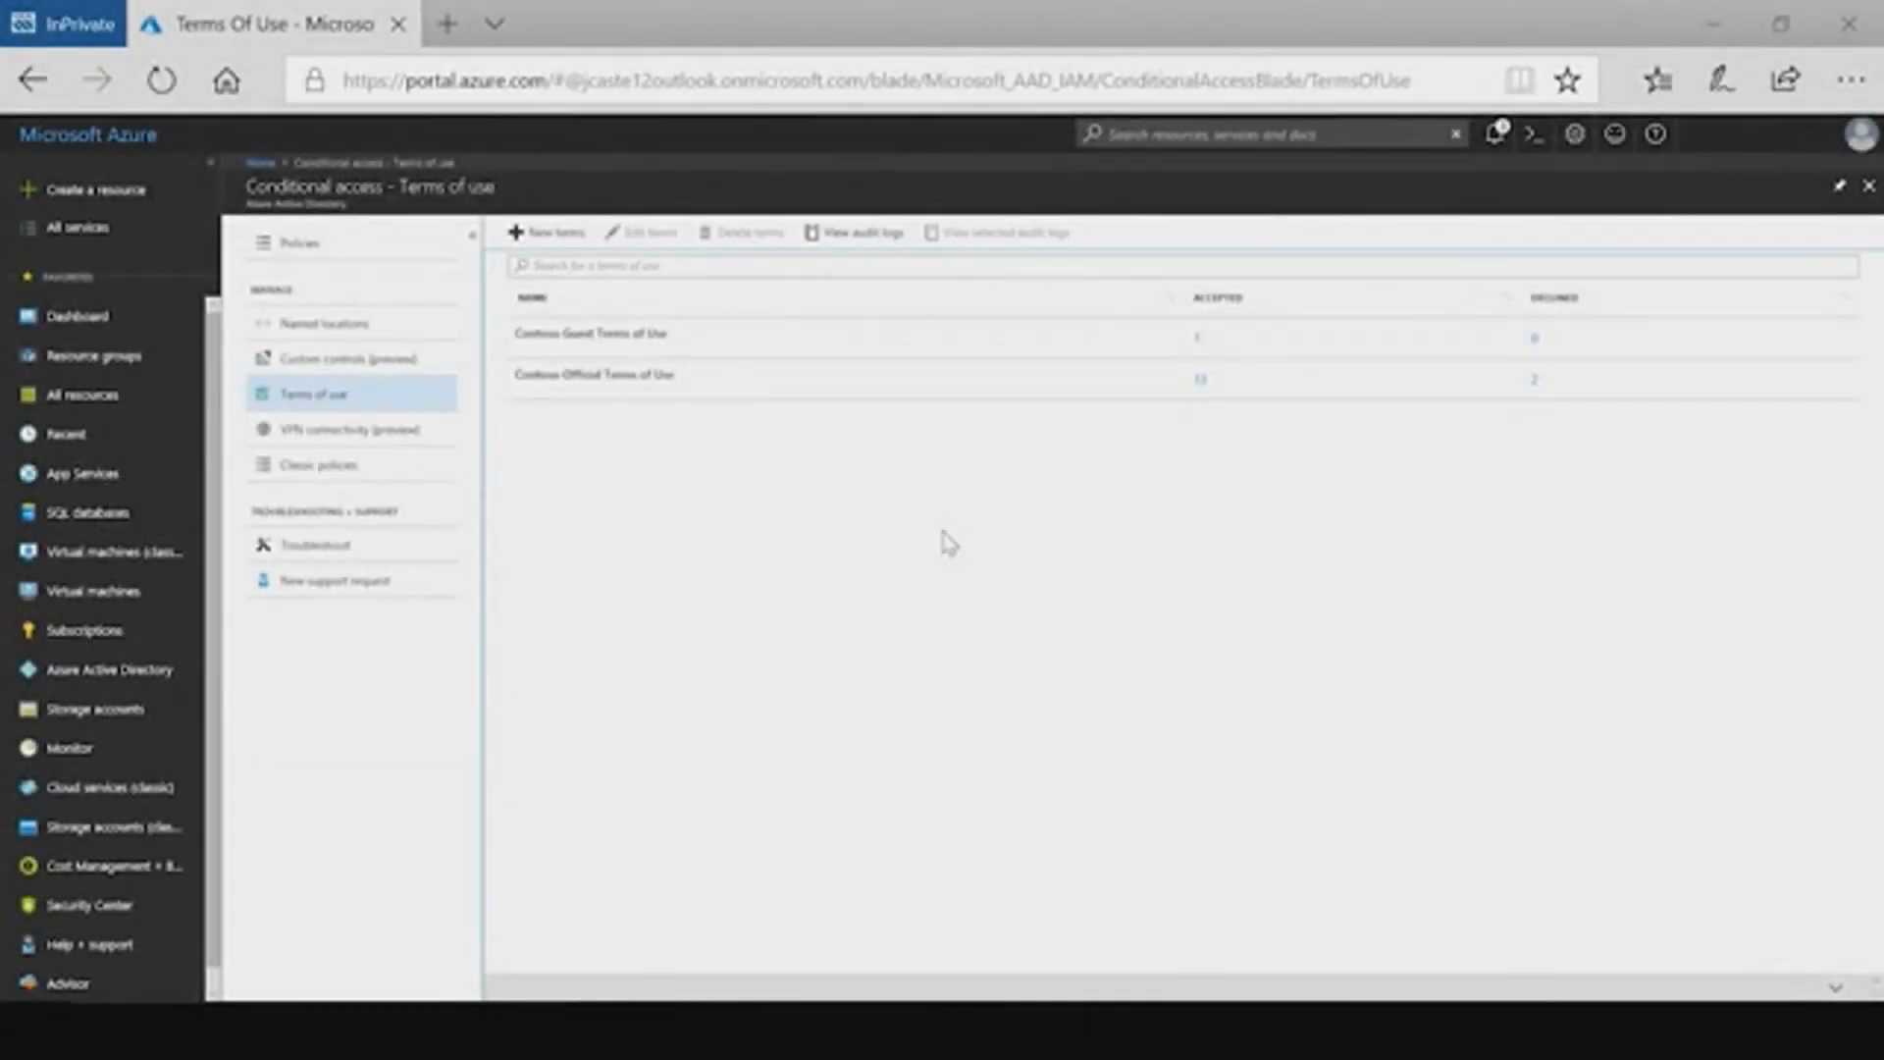
Step: View the details and the list of accepted consents for Contoso Guest Terms of Use
left_click(791, 353)
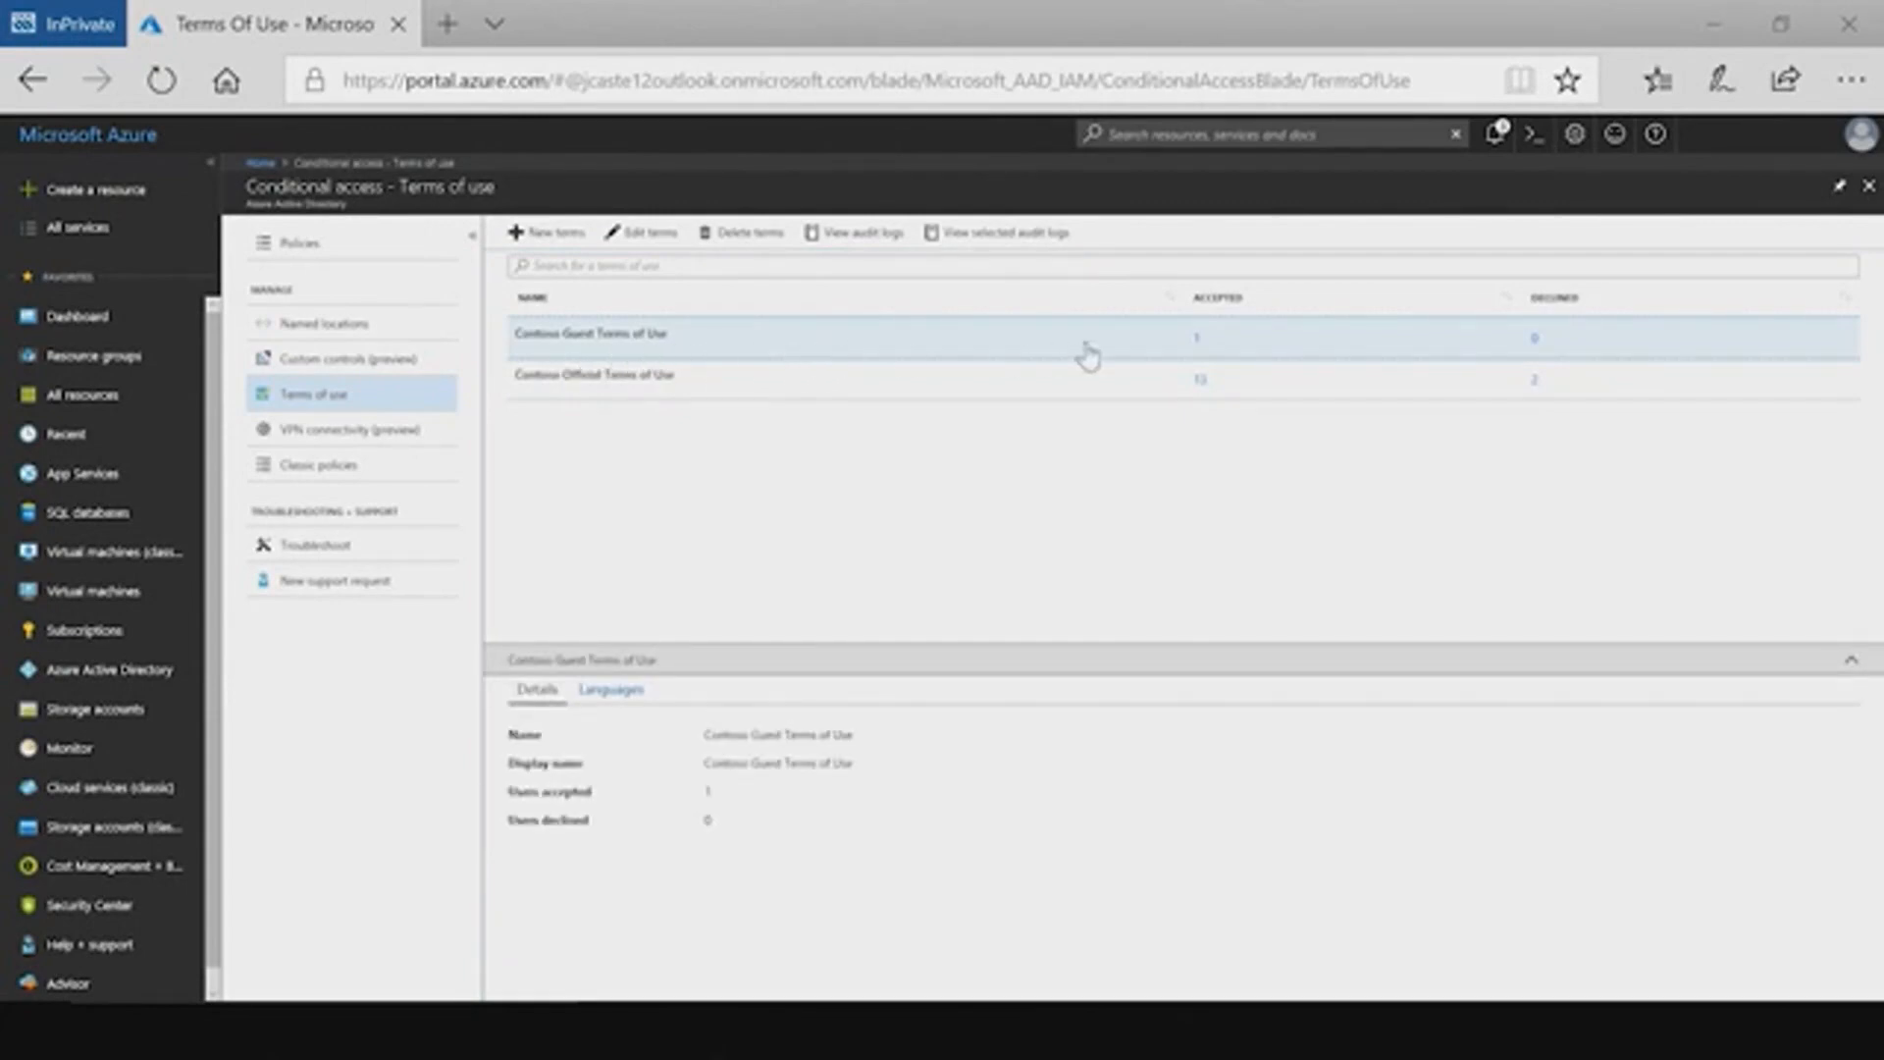
left_click(1197, 340)
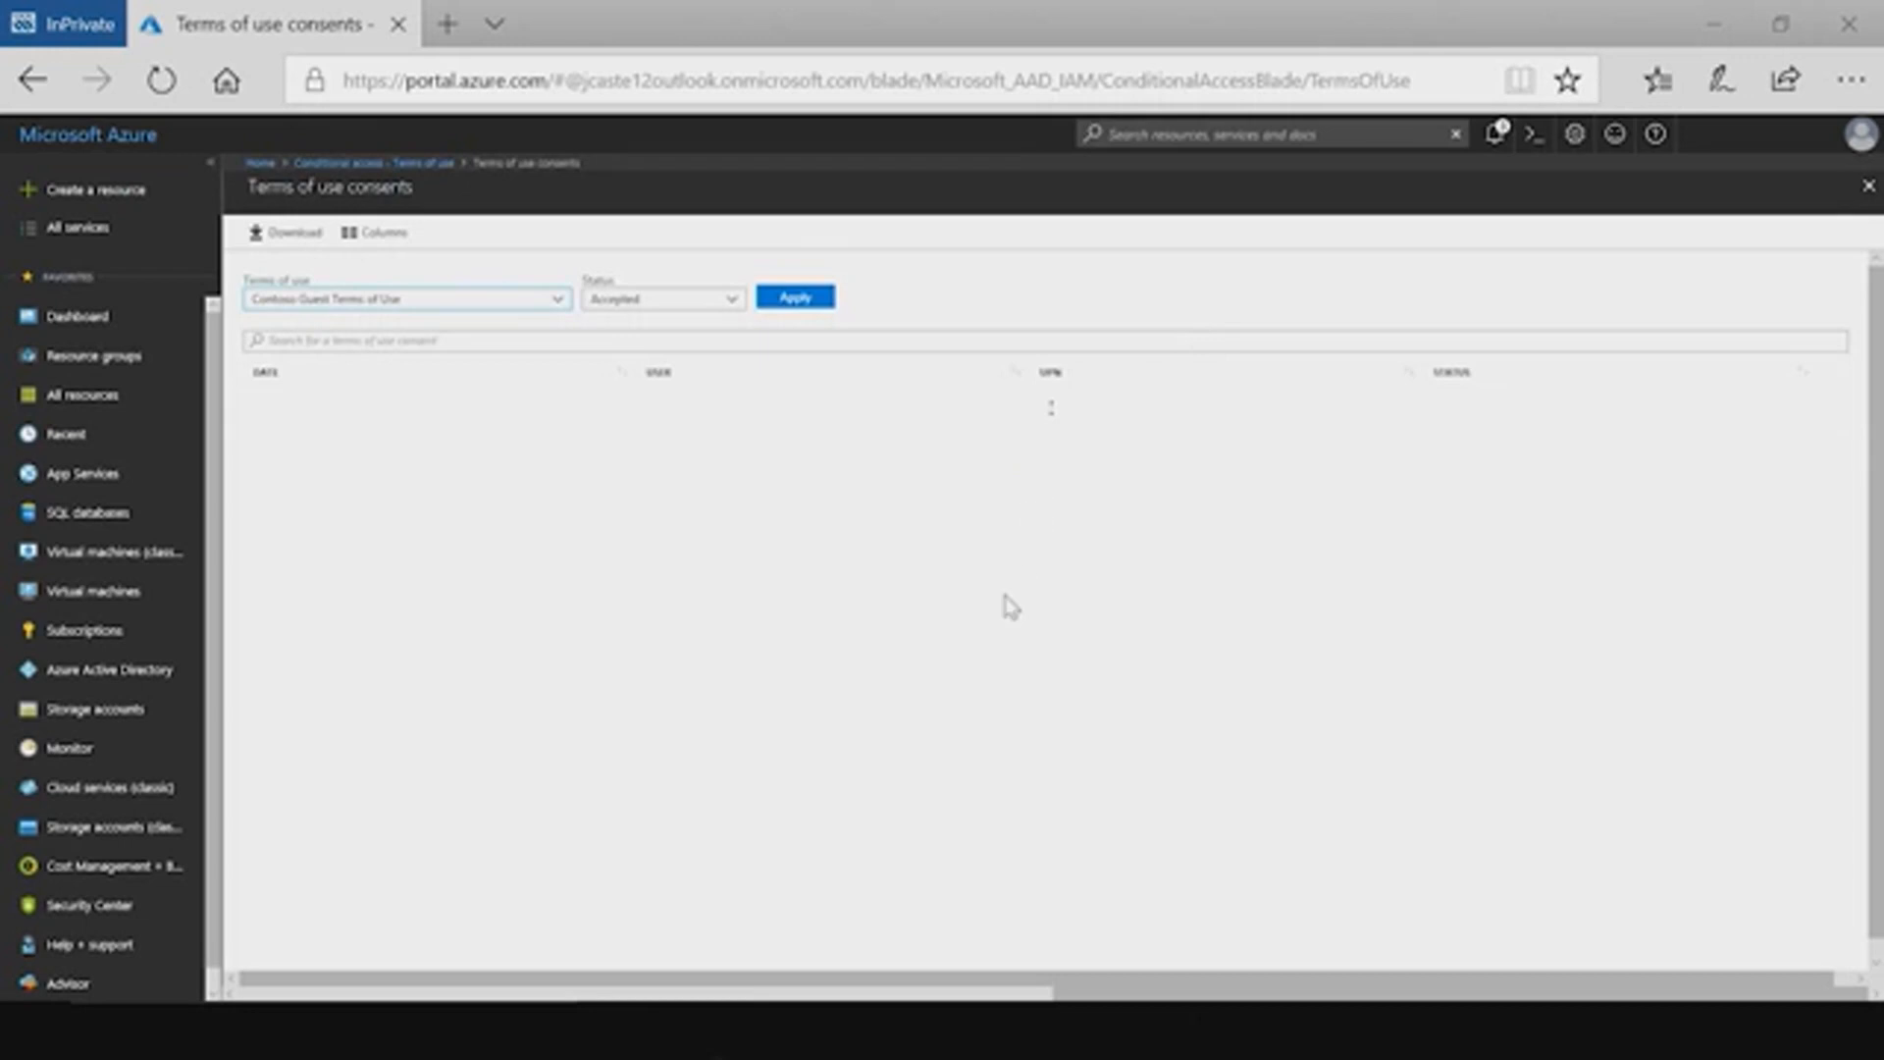